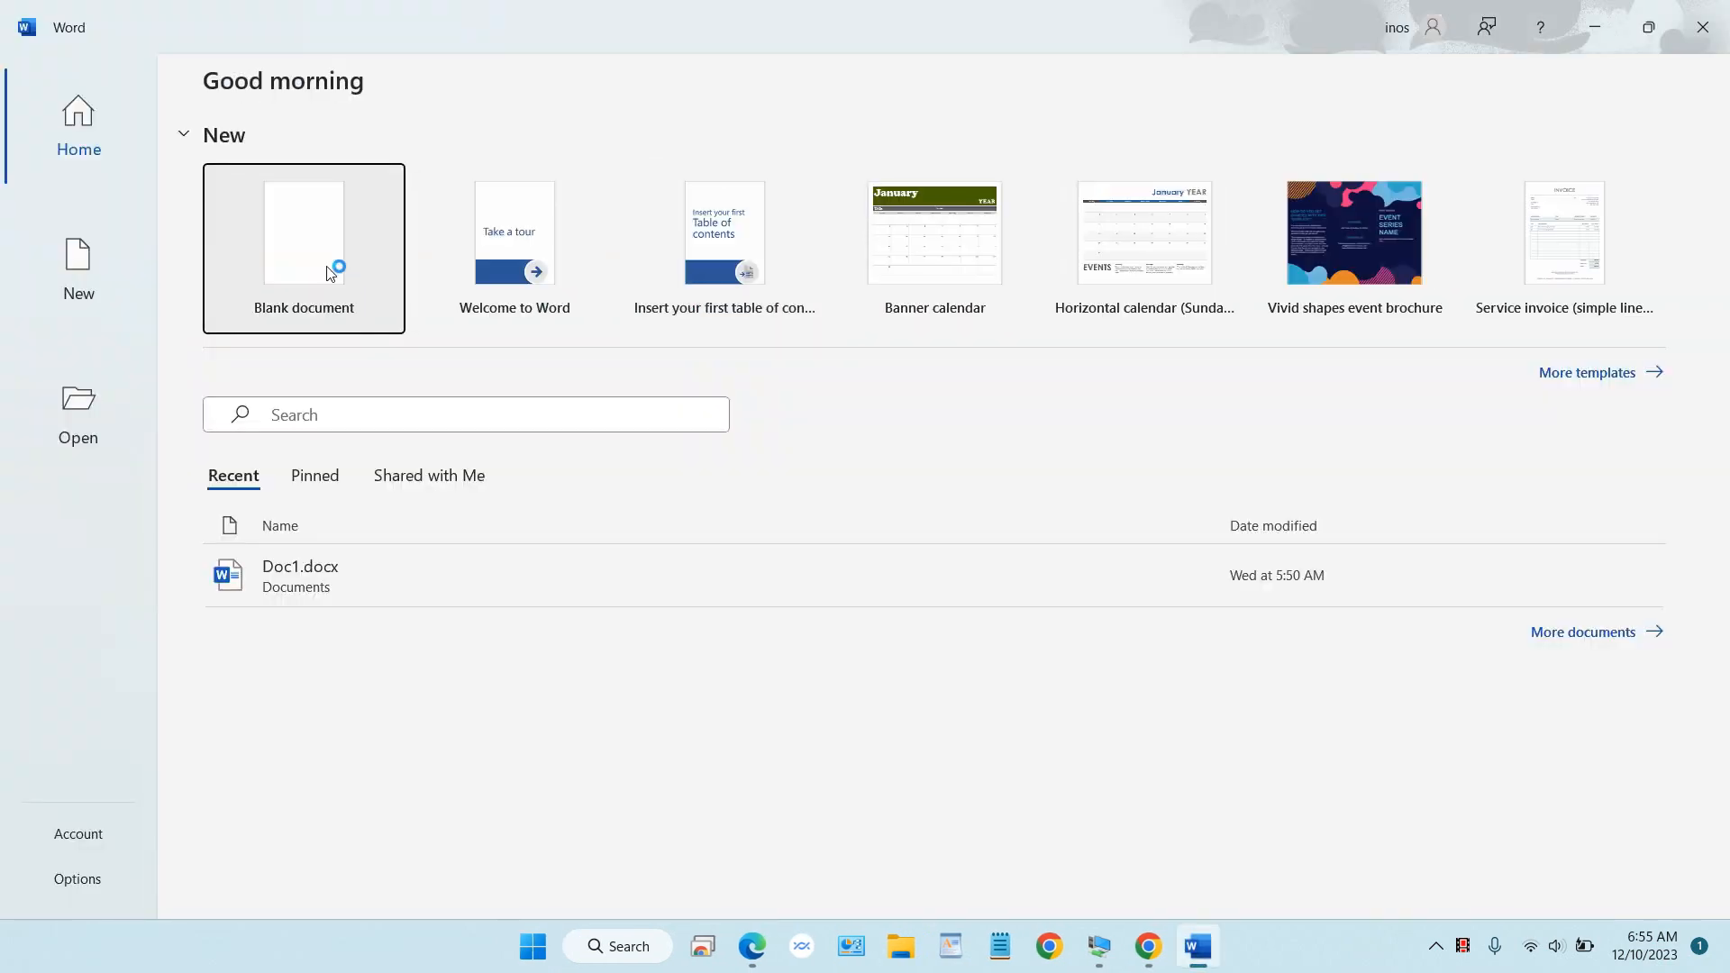
Create a blank document and open the GPT for Excel Word add-in in it
click(324, 250)
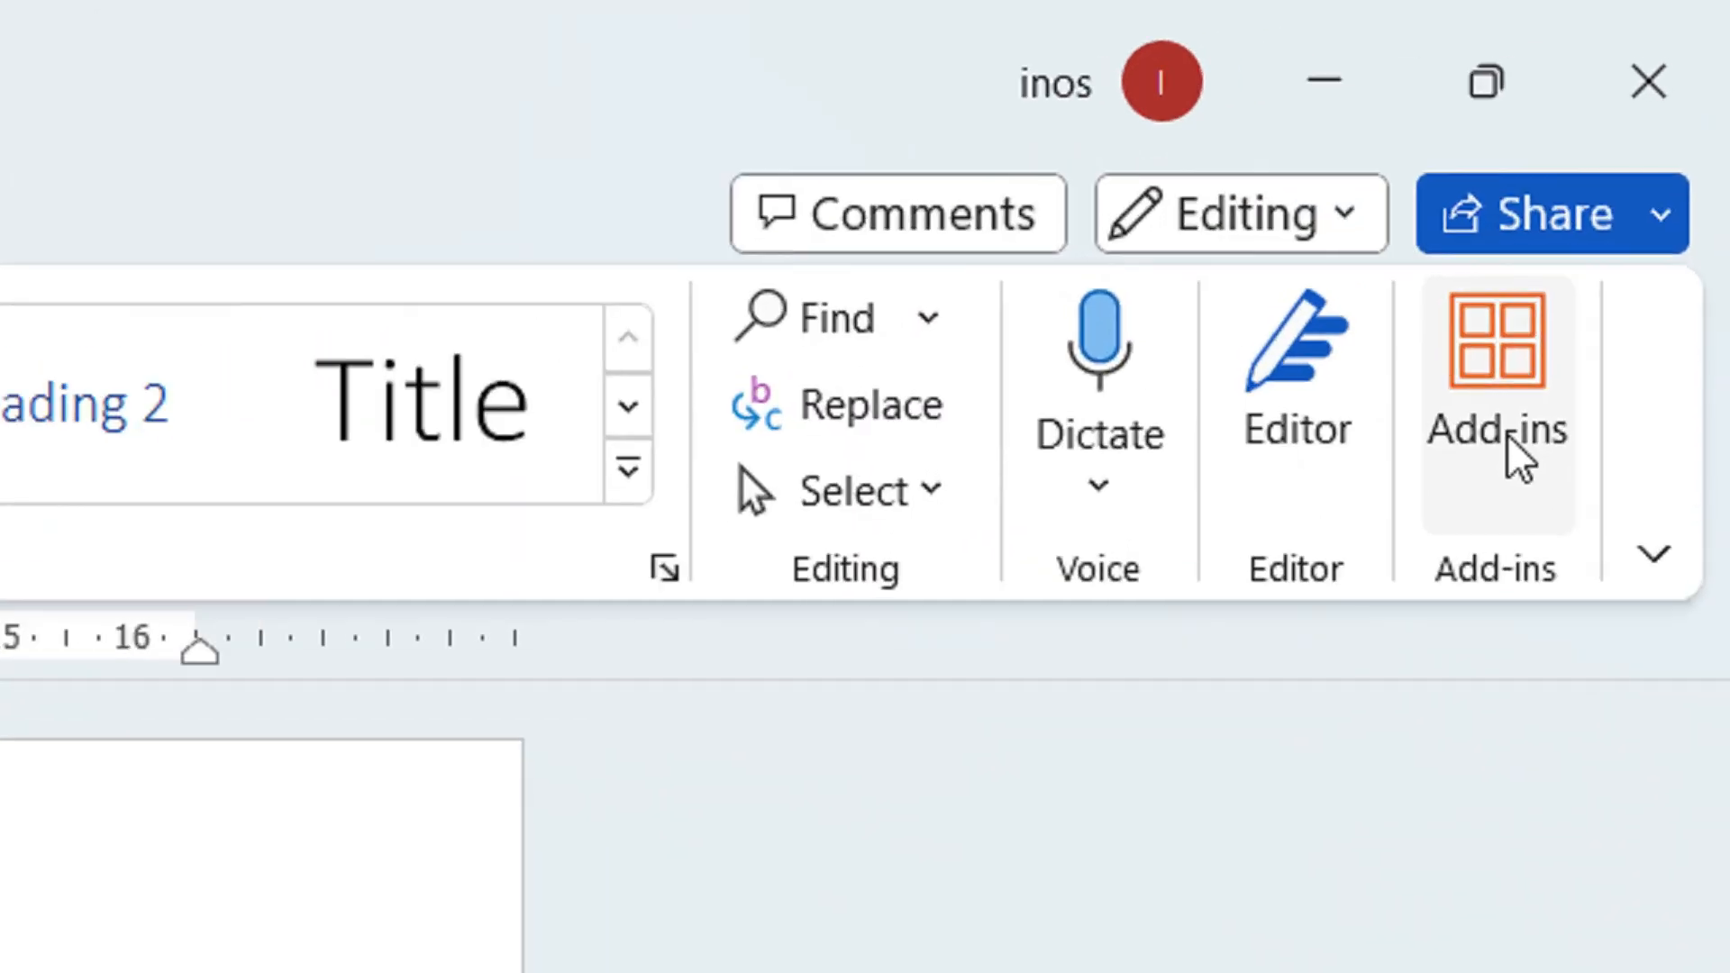
key(alt)
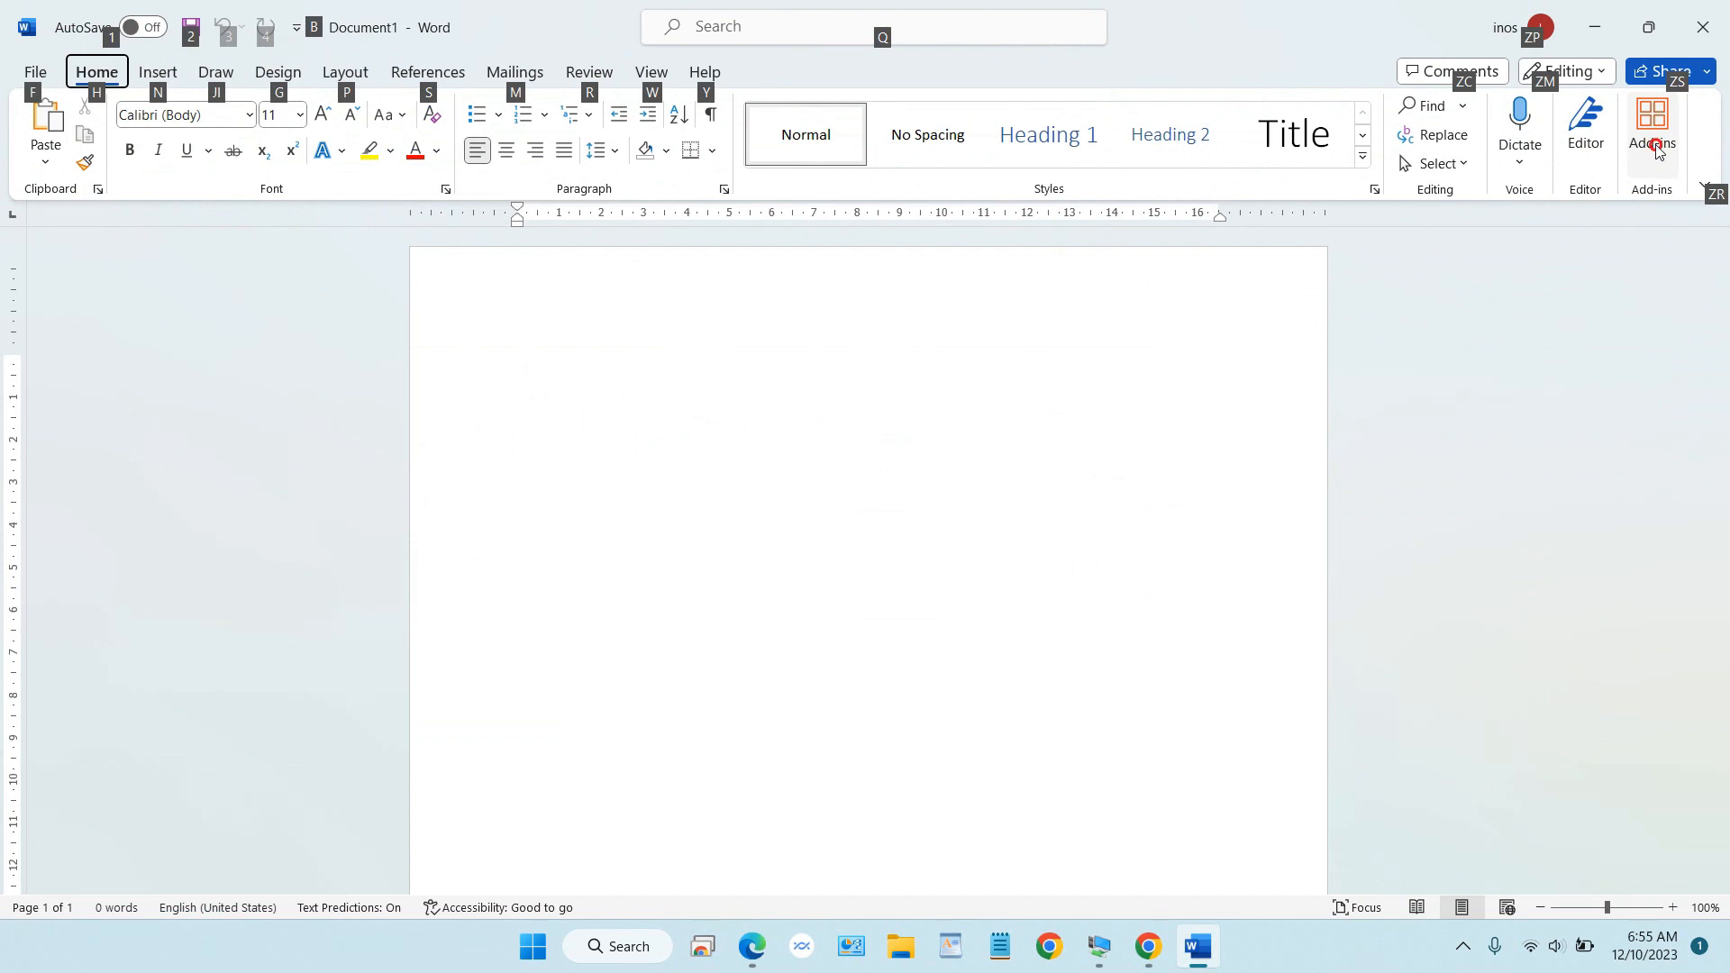
key(alt)
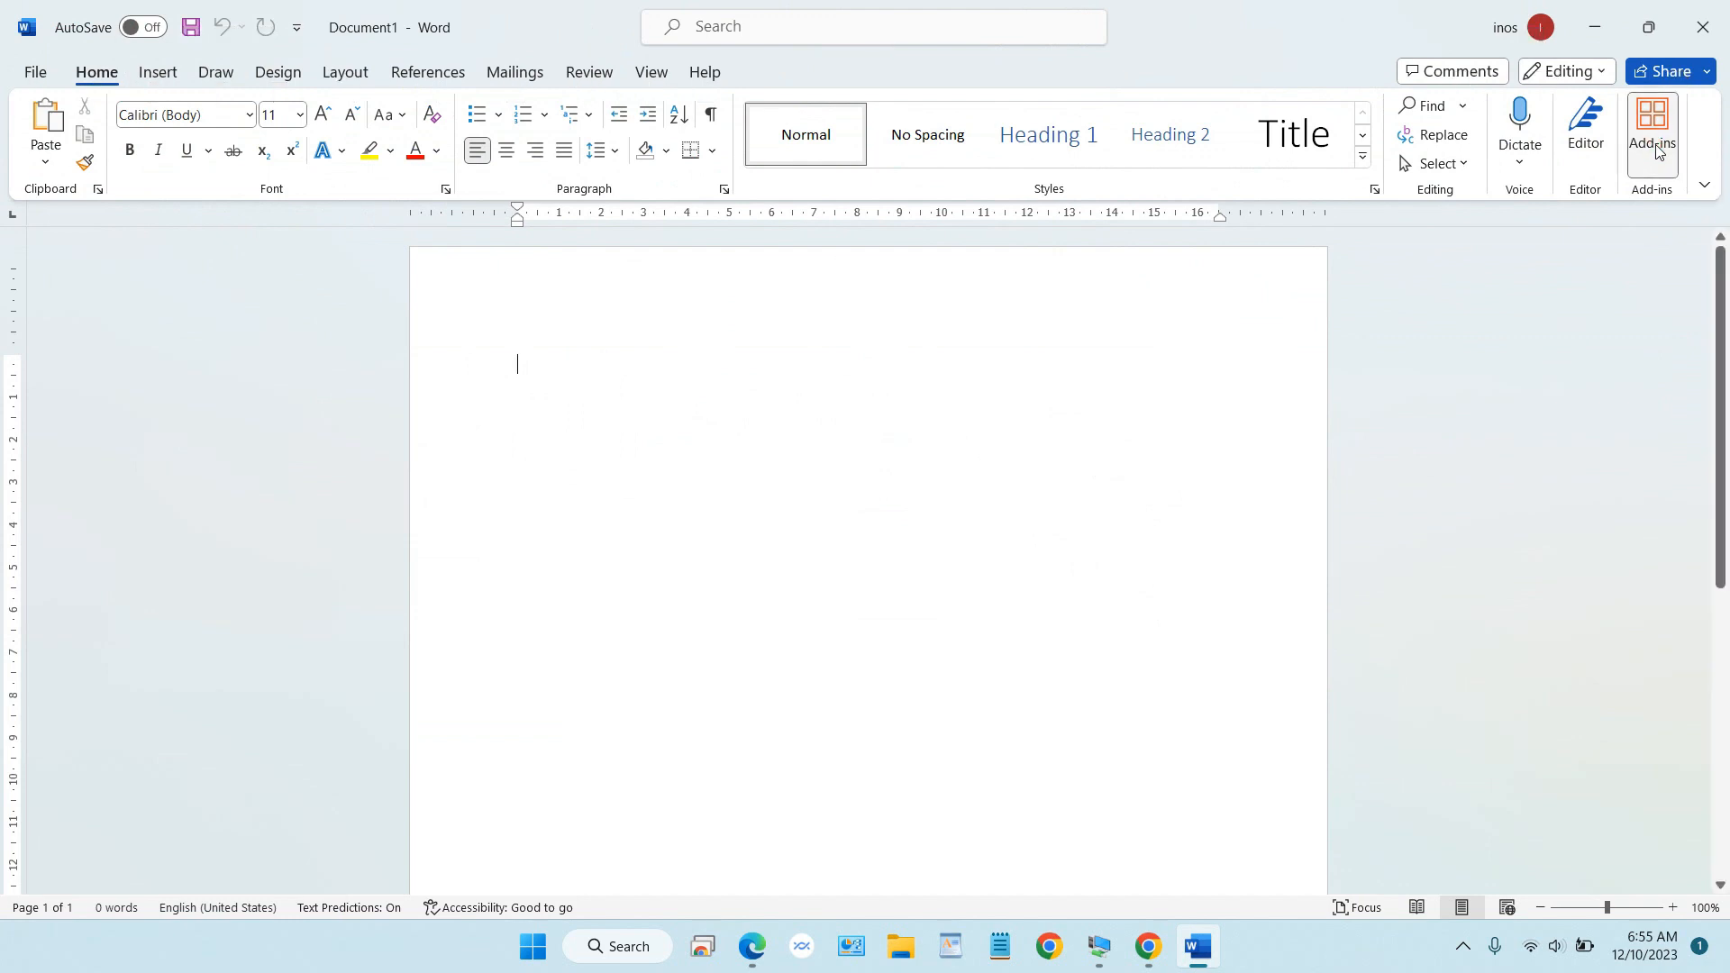
click(1658, 147)
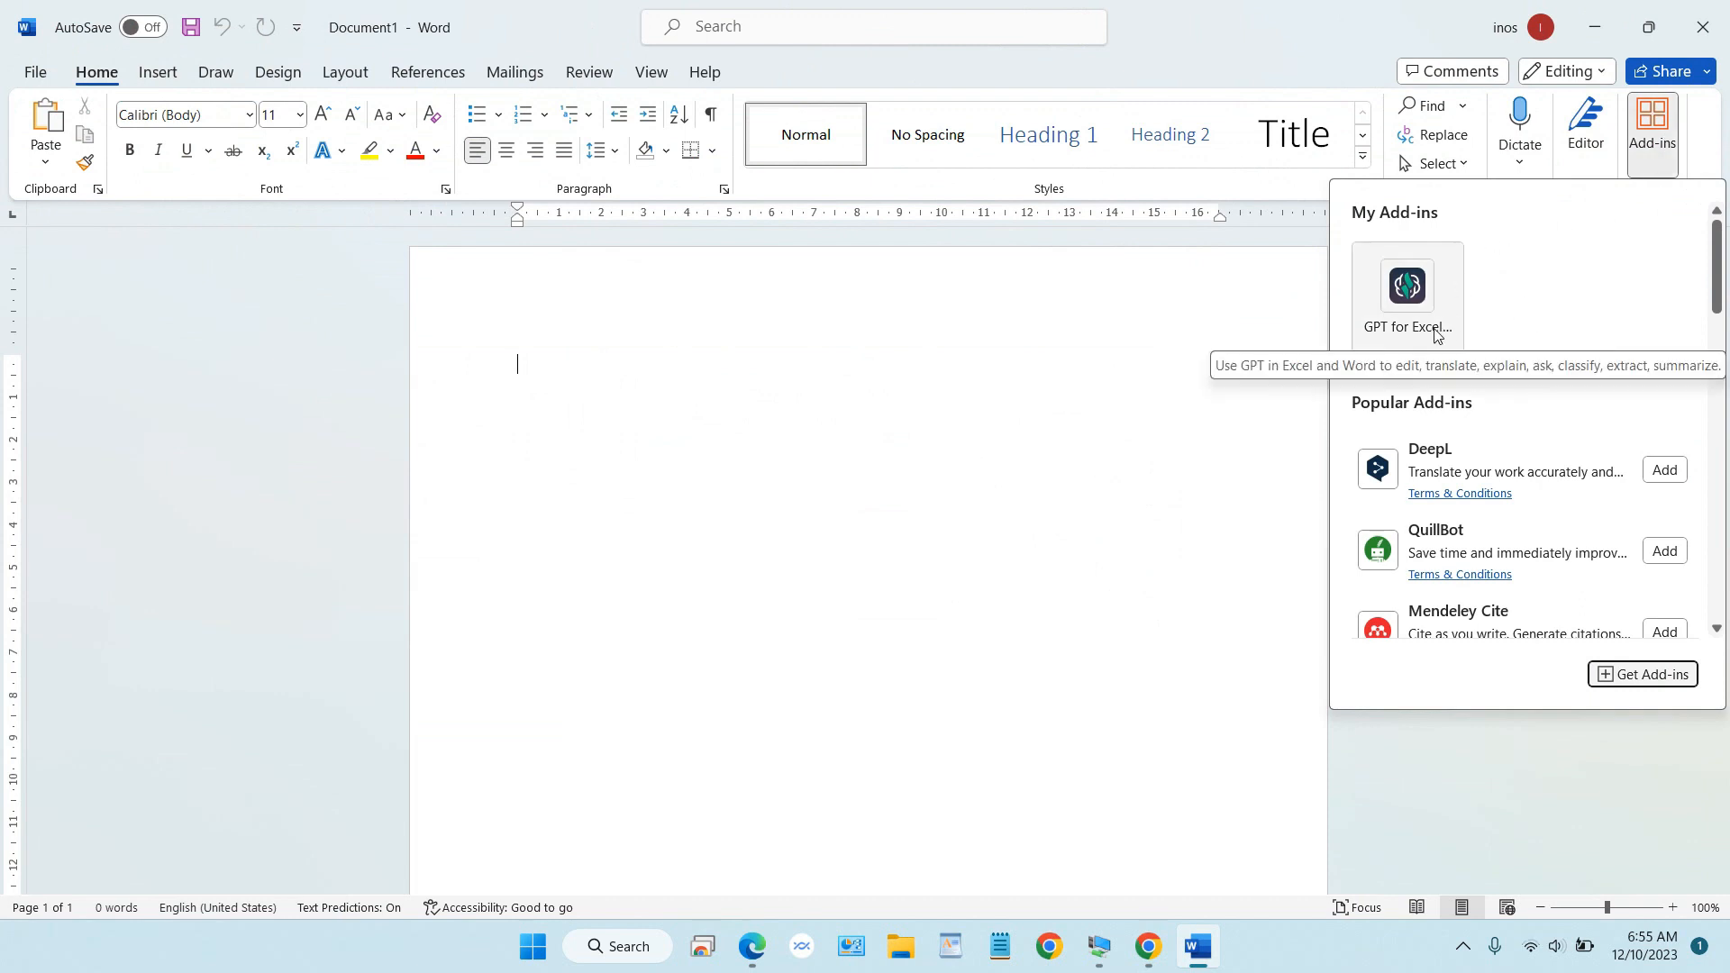
scroll(1529, 340, down, 1)
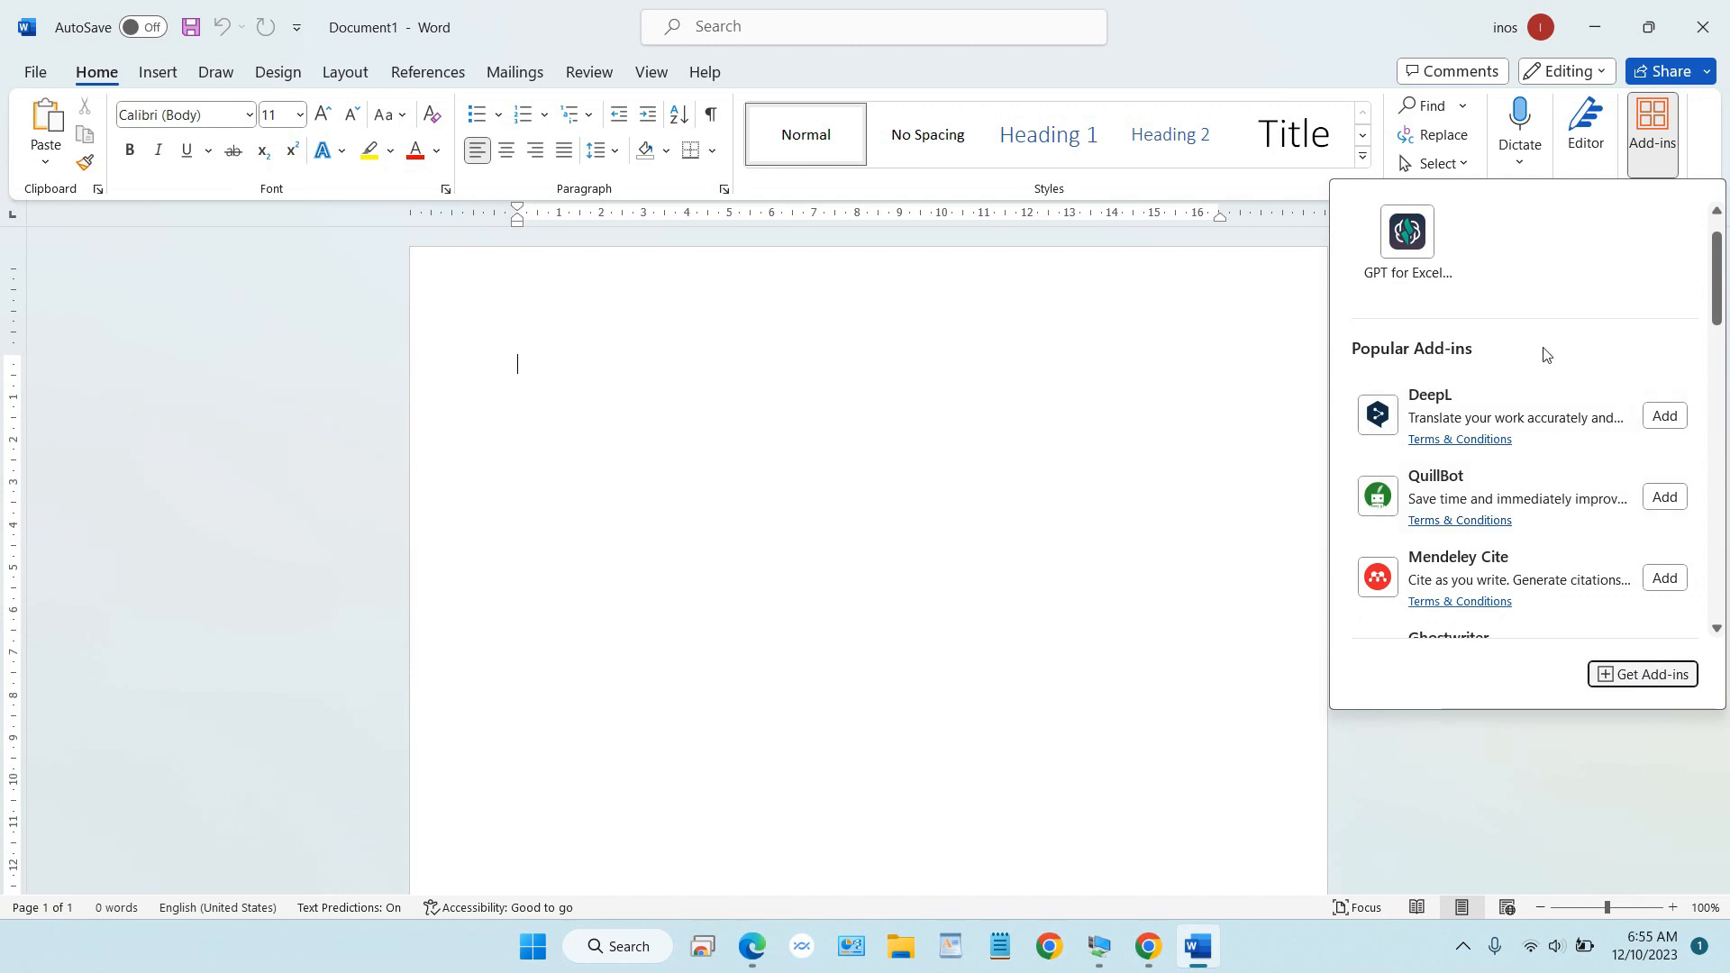
scroll(1548, 283, up, 1)
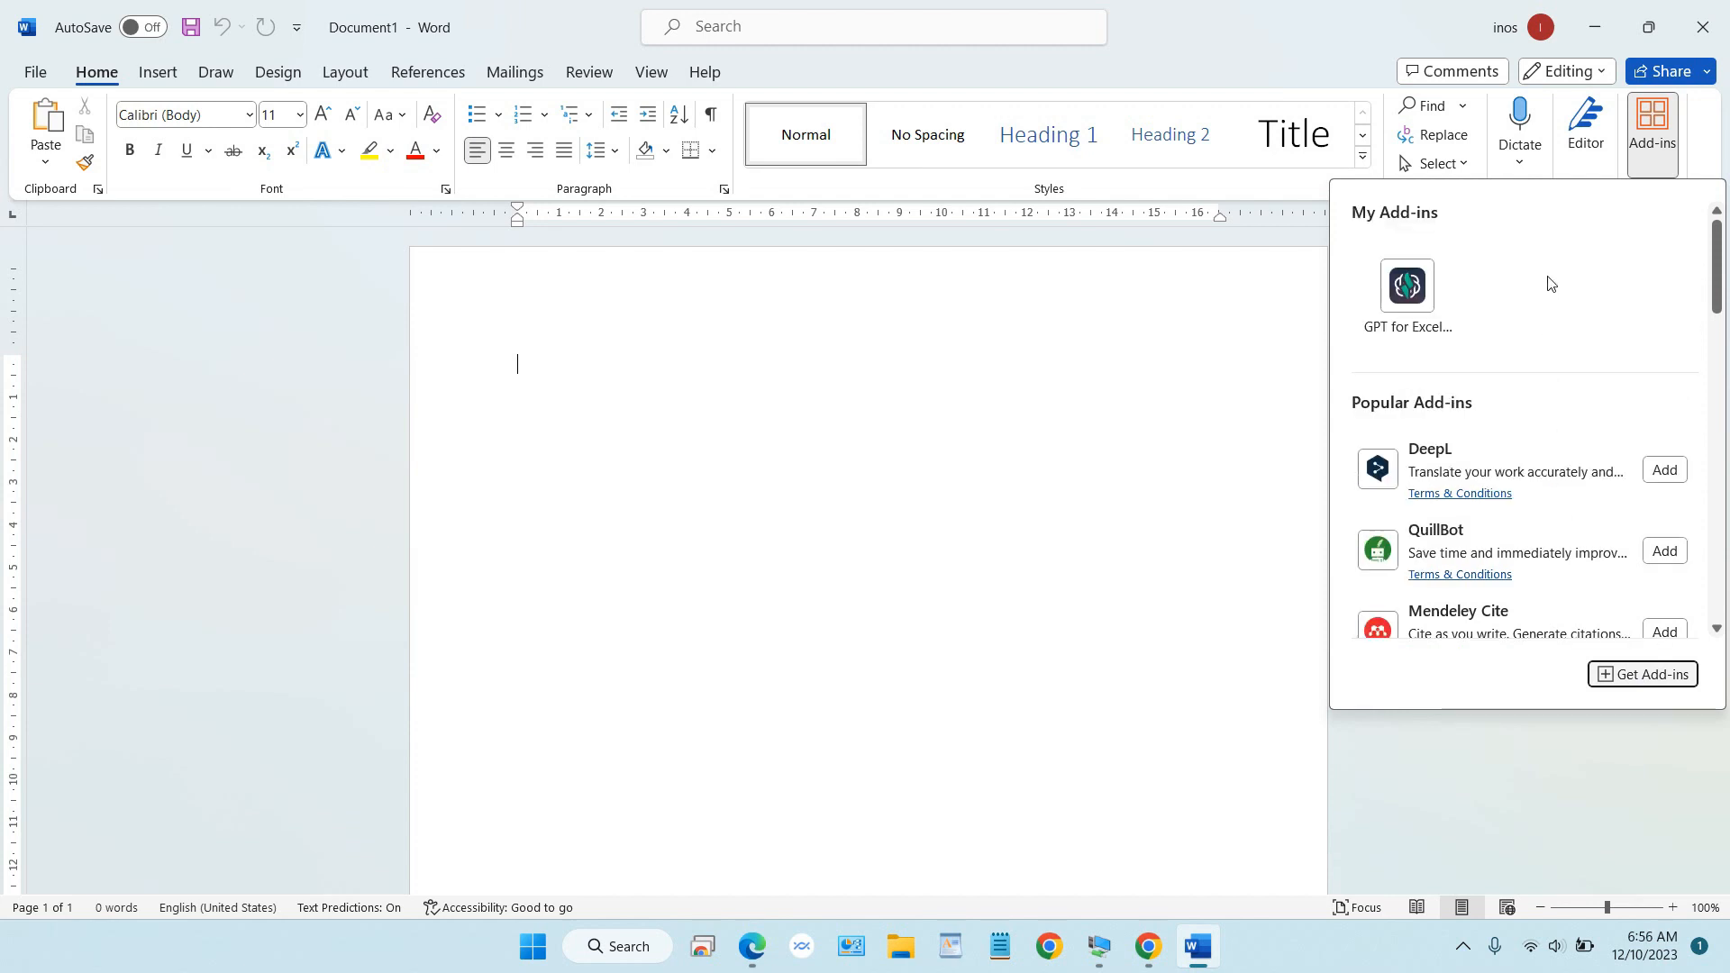
click(1414, 284)
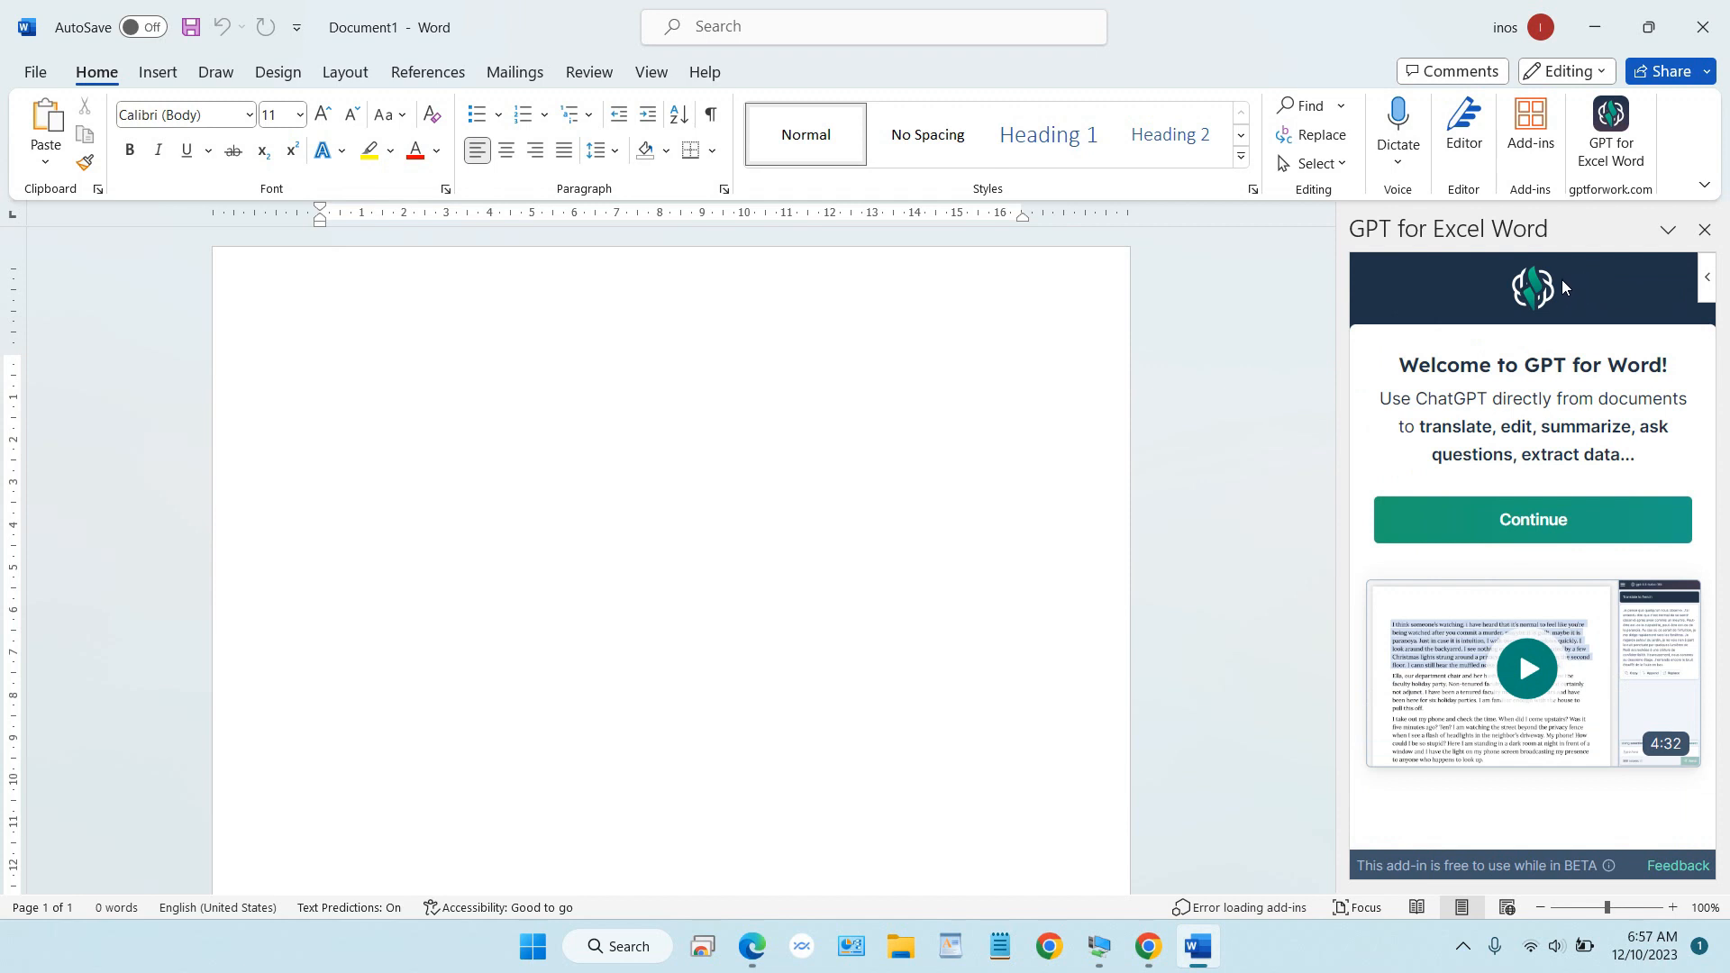
Continue past the add-in's welcome page and look through its example prompts and video tutorial section
click(1520, 510)
scroll(1599, 433, down, 3)
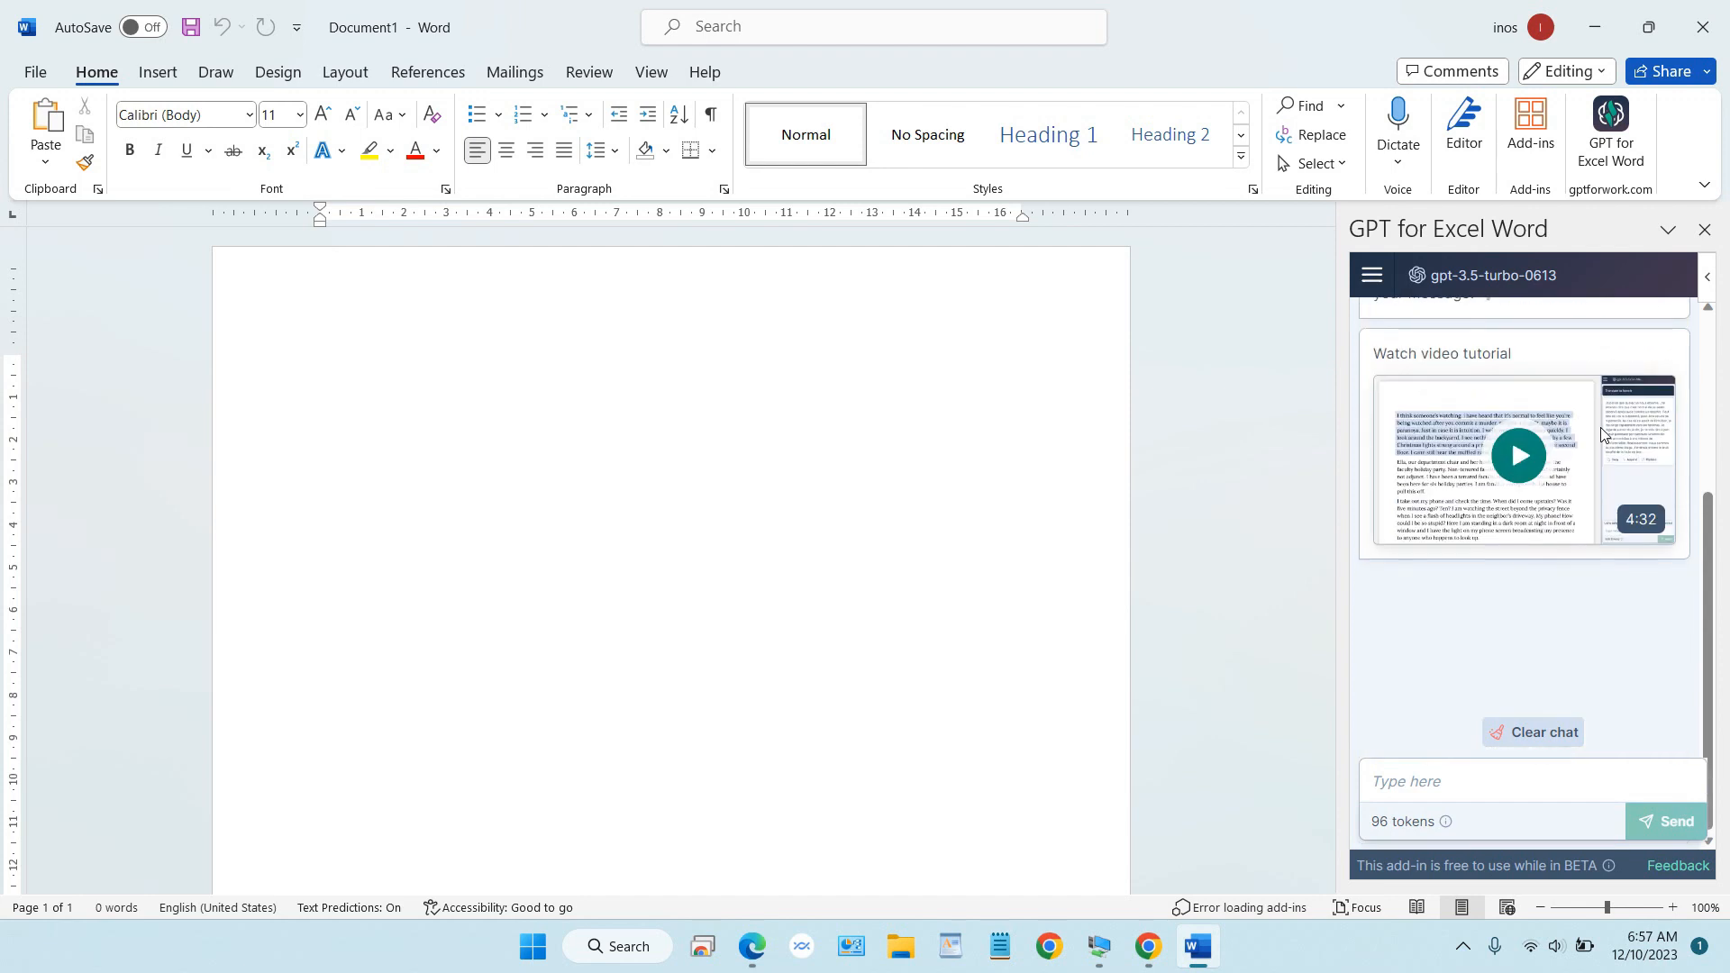
scroll(1601, 434, up, 3)
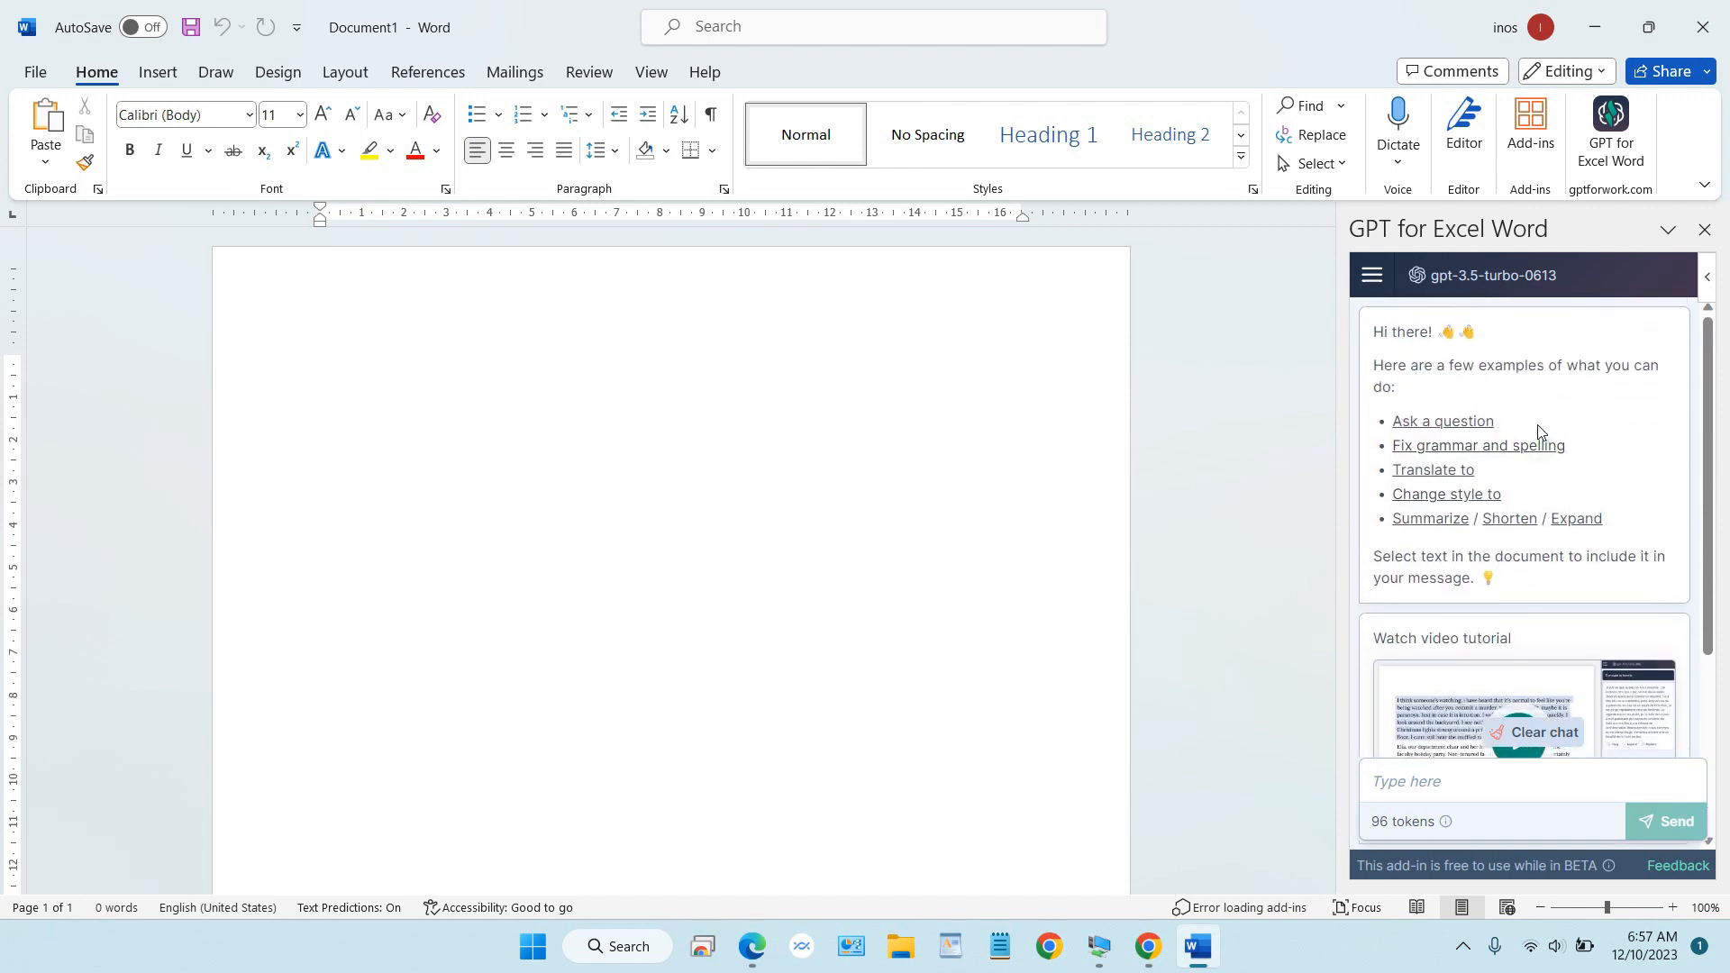
scroll(1478, 599, down, 3)
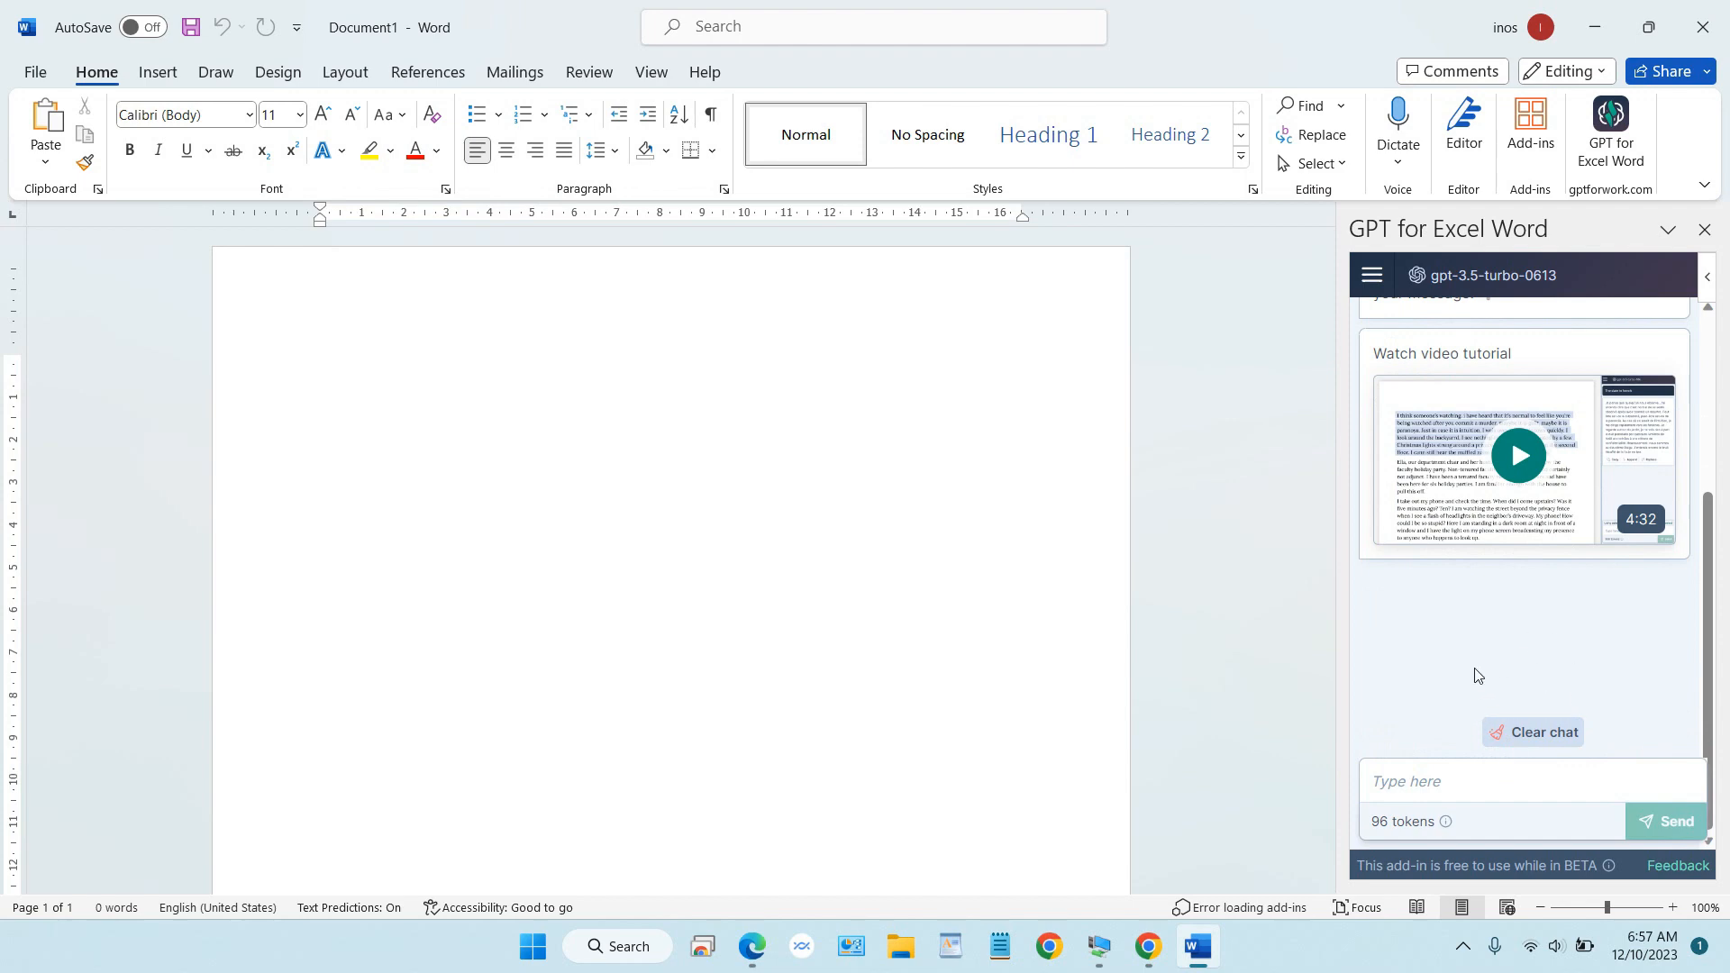
Switch to the Edge browser and create a new OpenAI secret key named "For My Word and Excel"
click(752, 946)
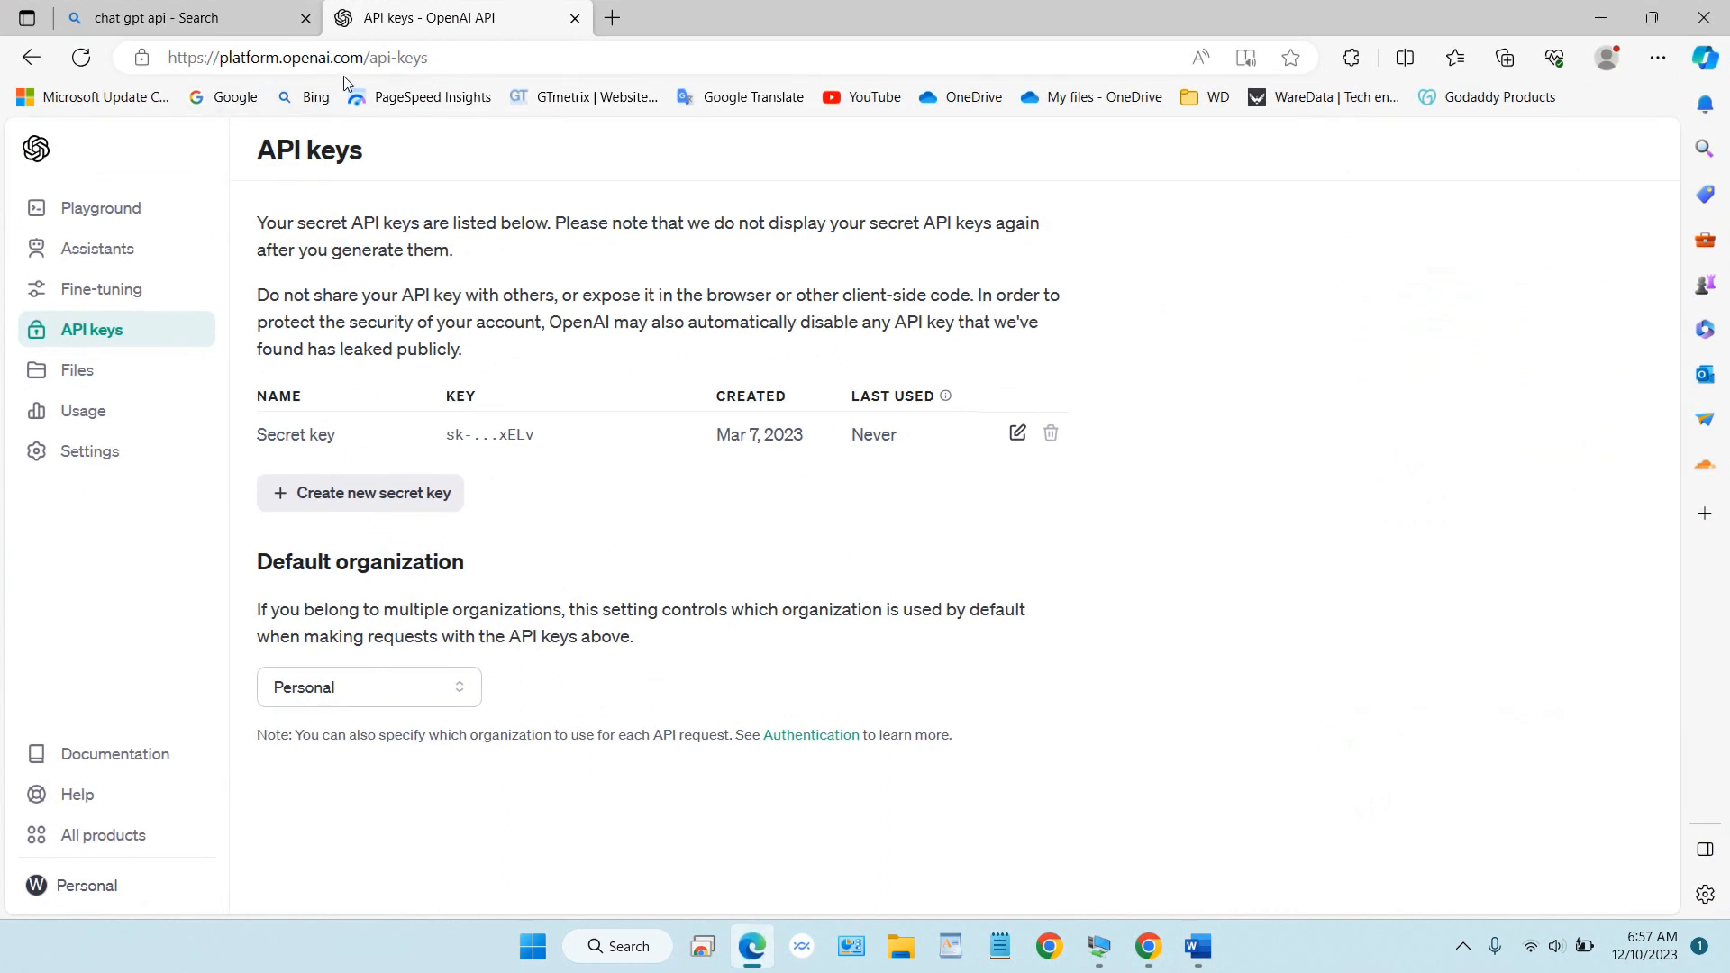
click(372, 504)
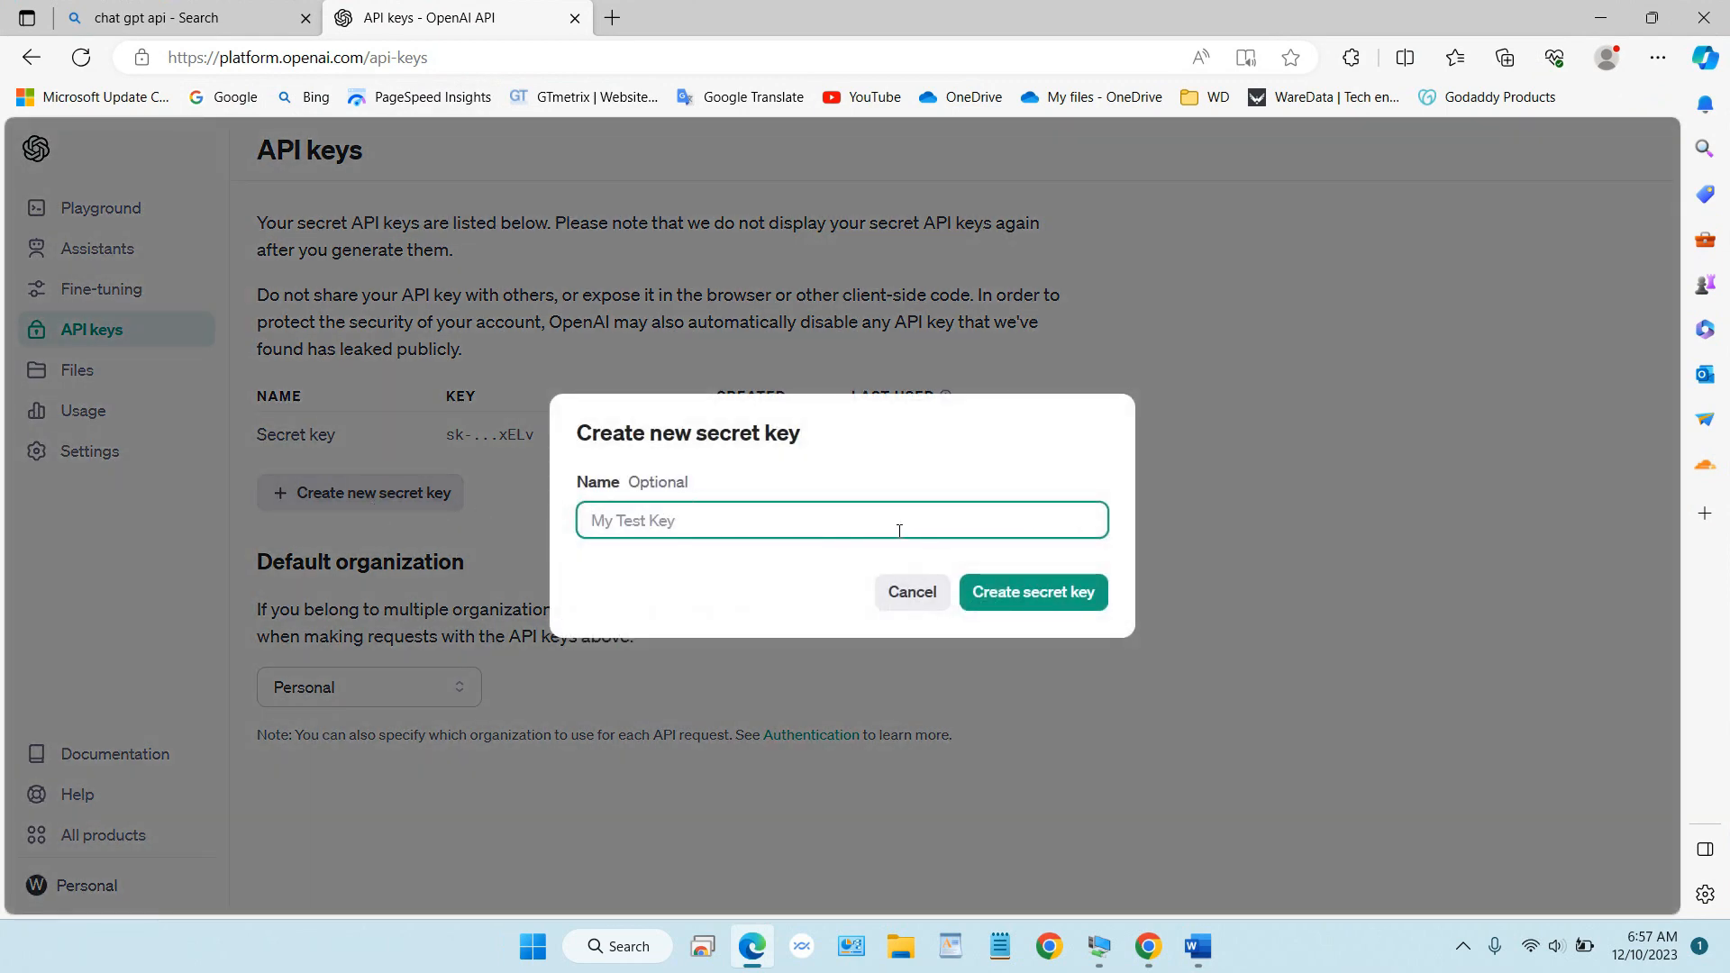
text(For My Word and Excel)
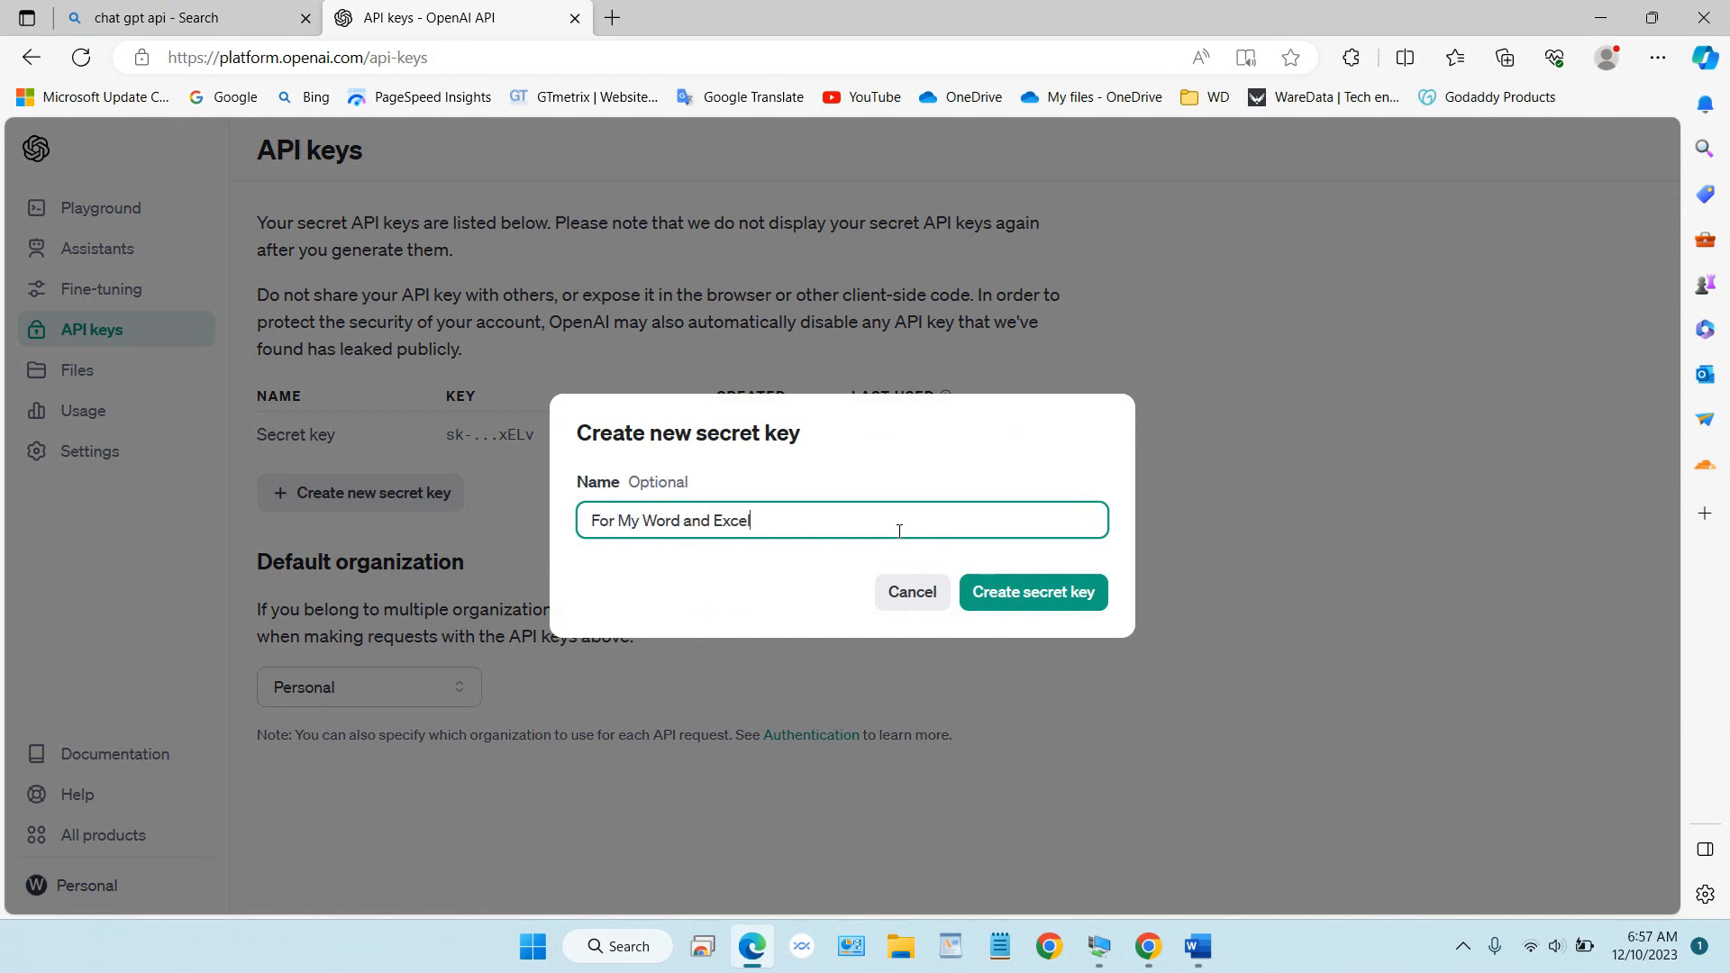
click(1052, 595)
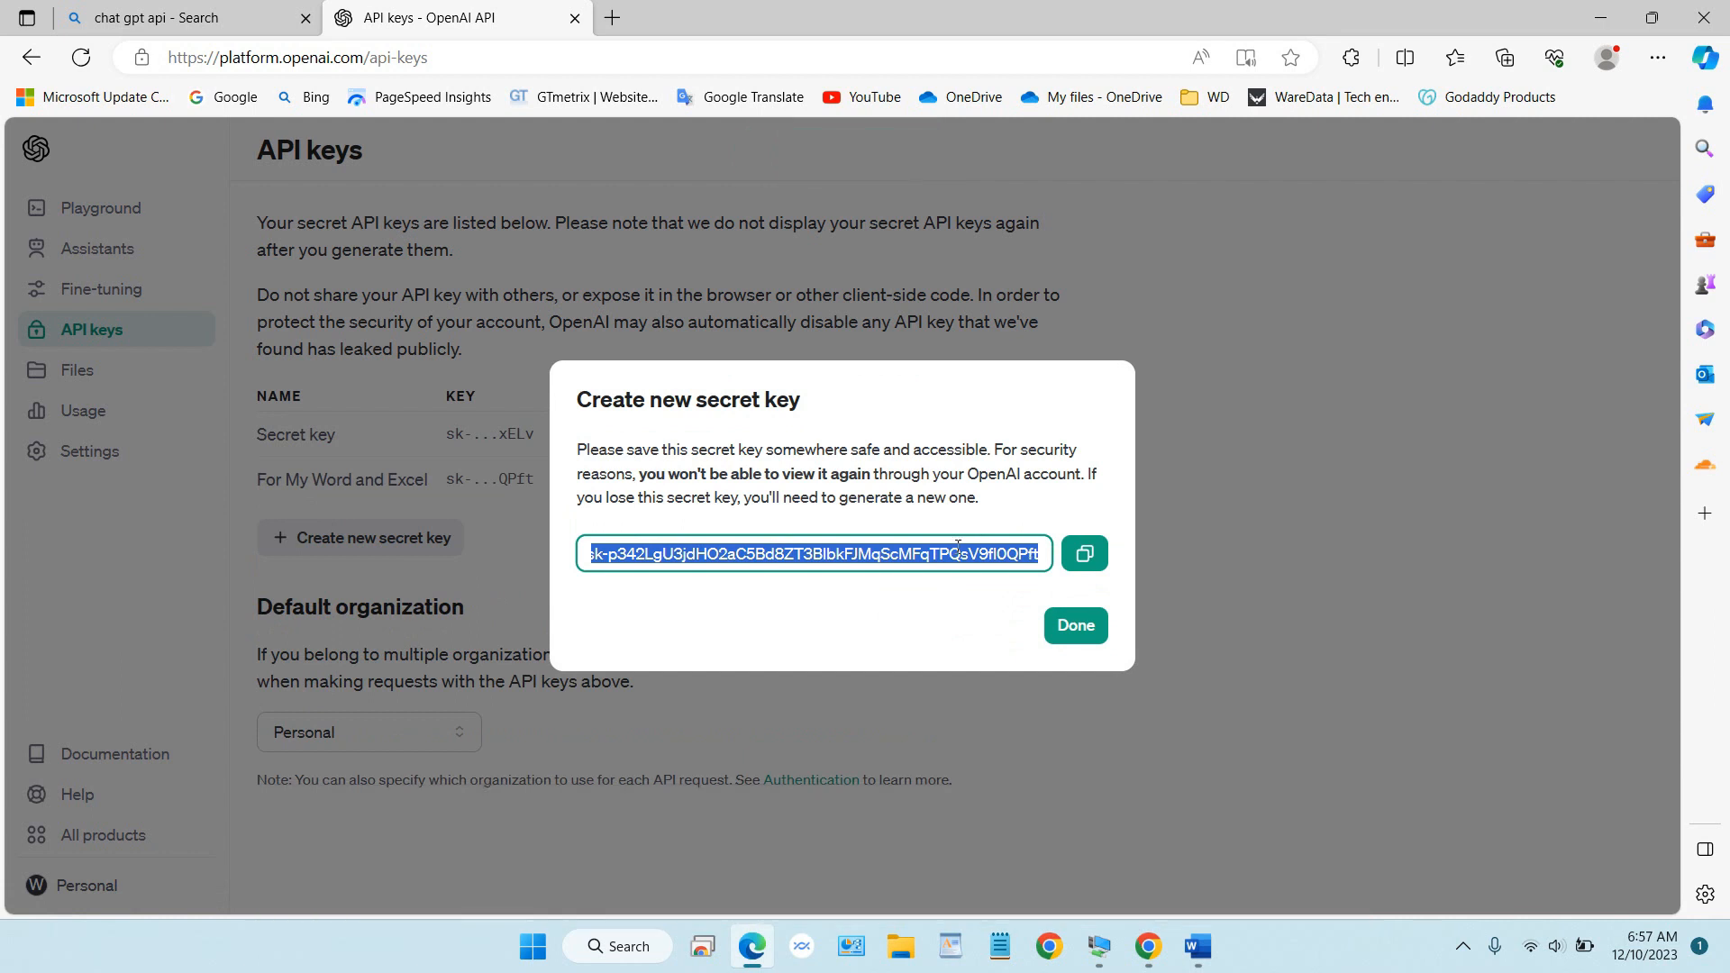
Switch back to Word and send the add-in chat the prompt "Help me to make delicious meatball ingredients"
click(1197, 945)
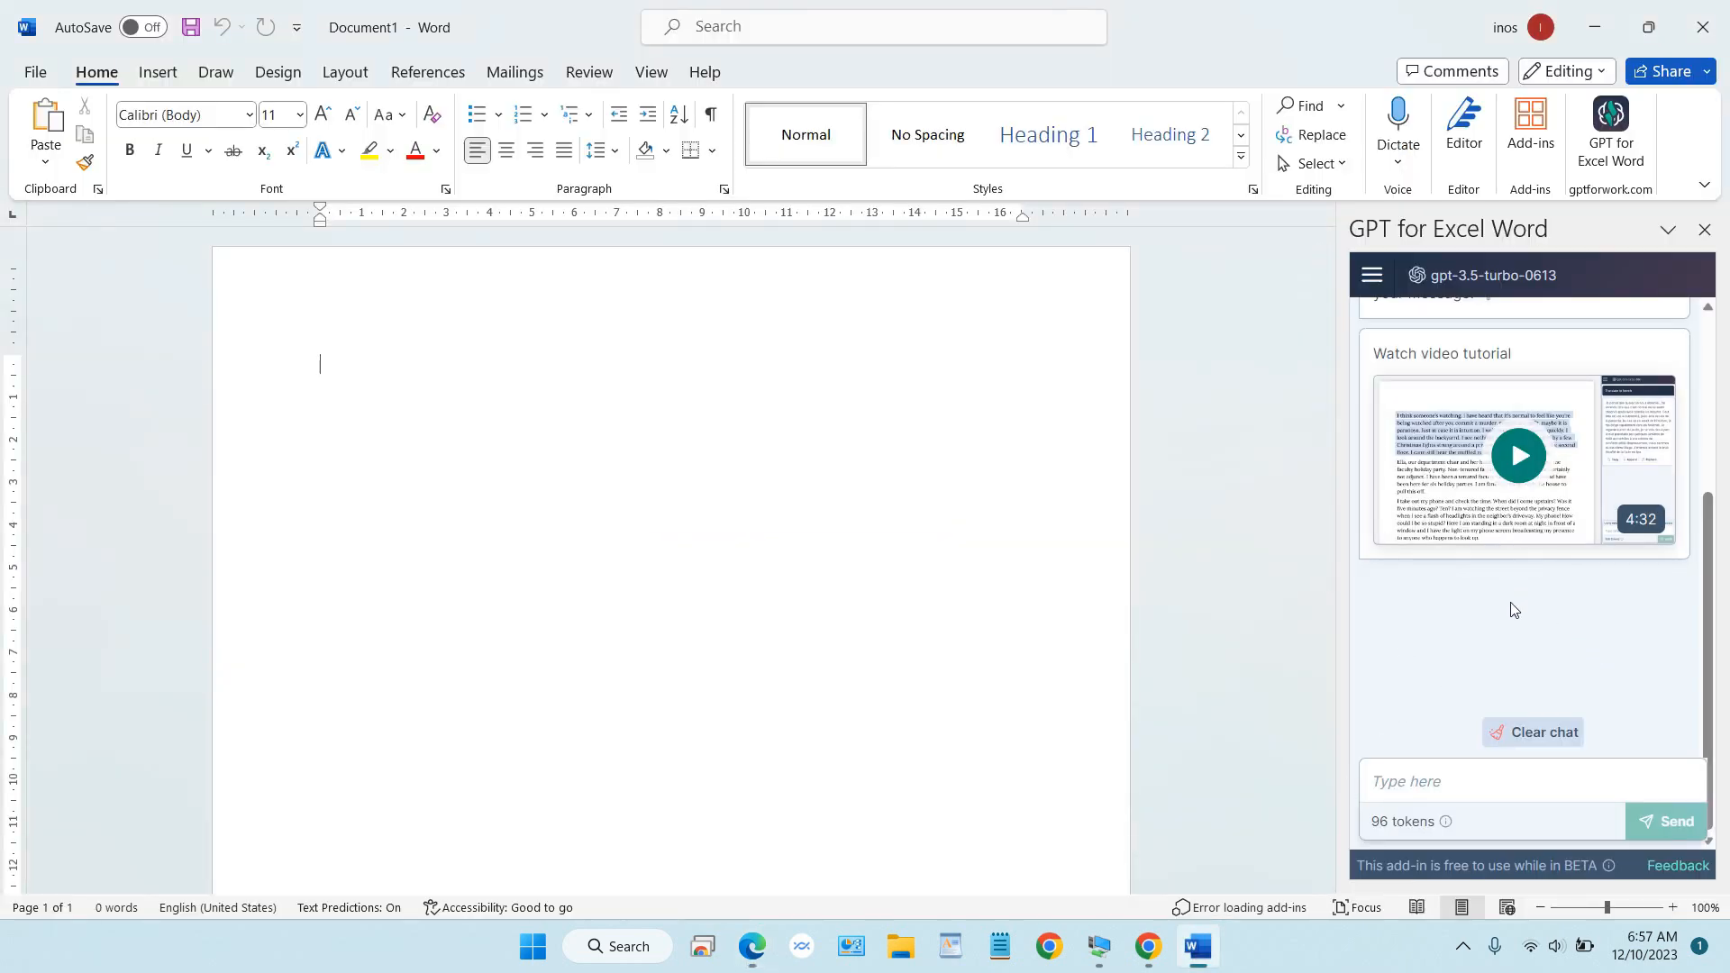
scroll(1516, 604, up, 1)
scroll(1528, 551, down, 1)
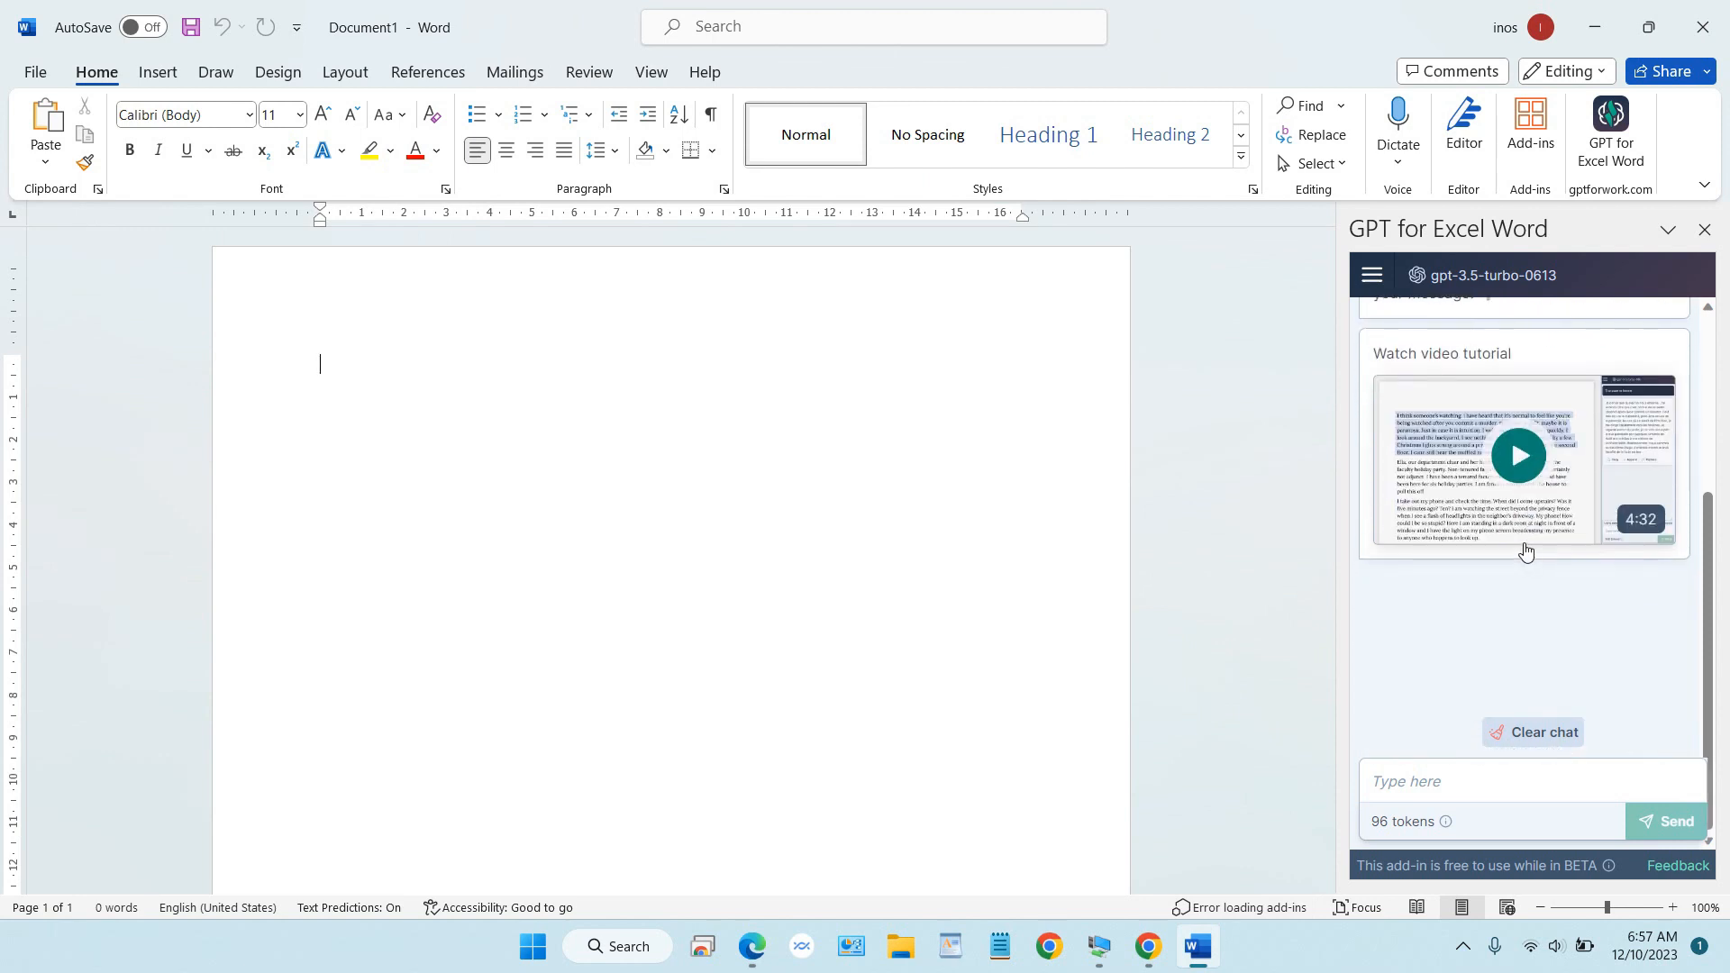
click(1468, 781)
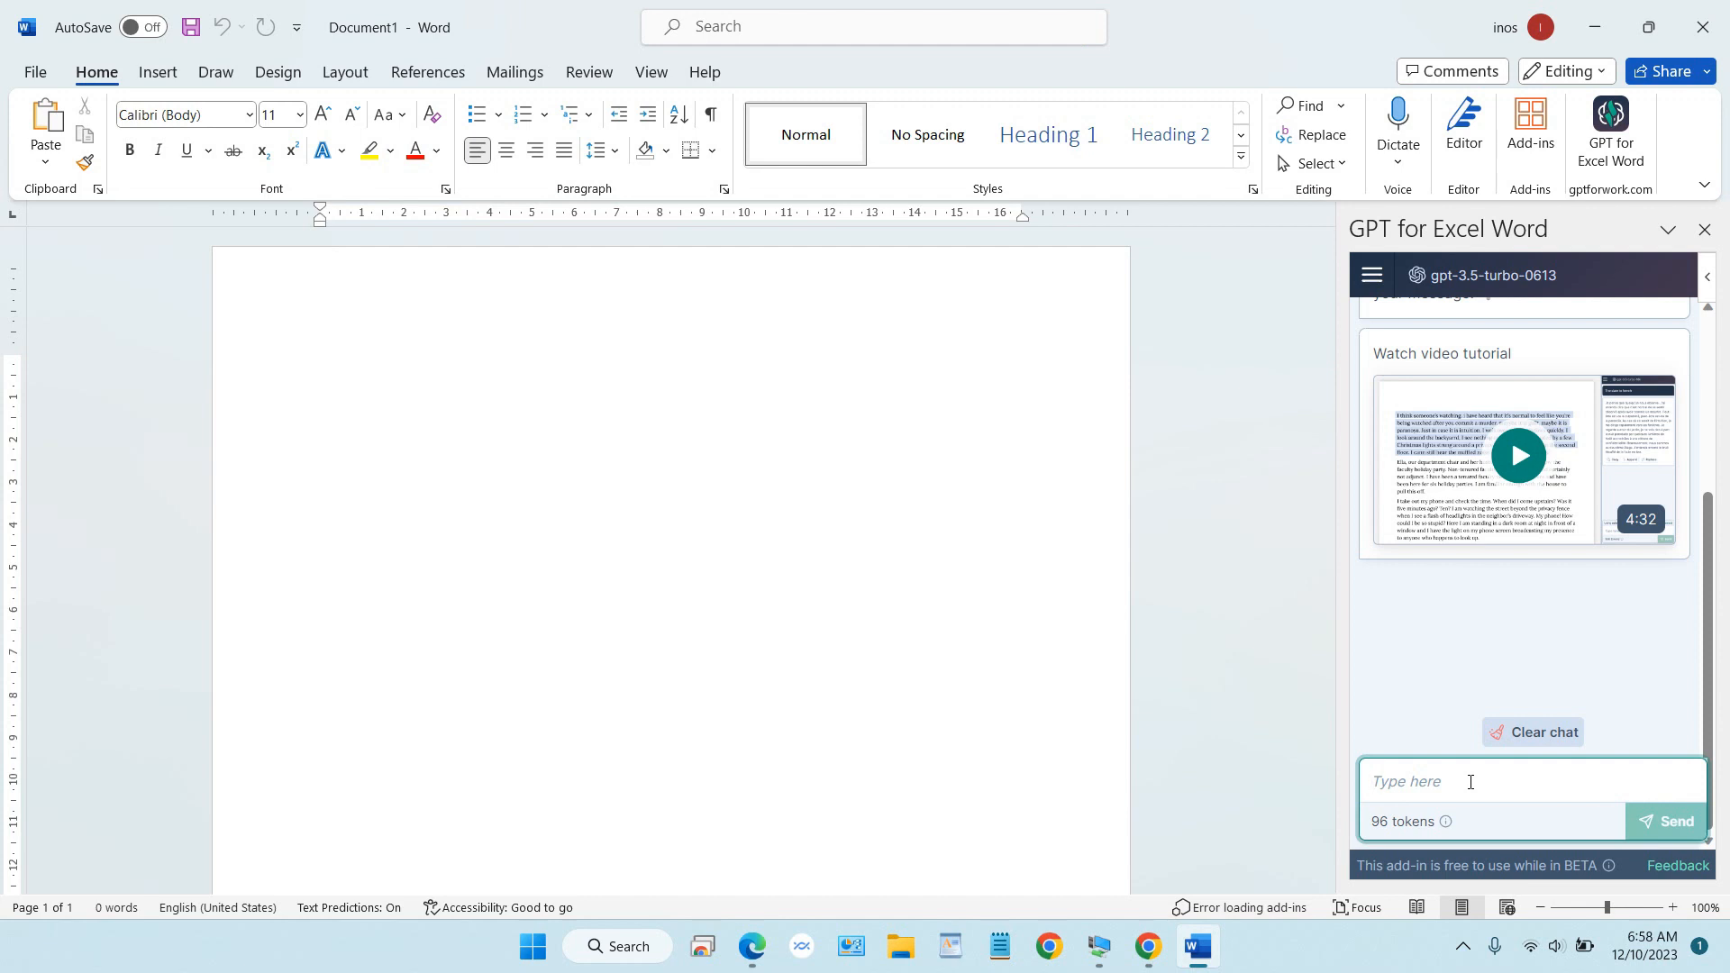
text(Help me )
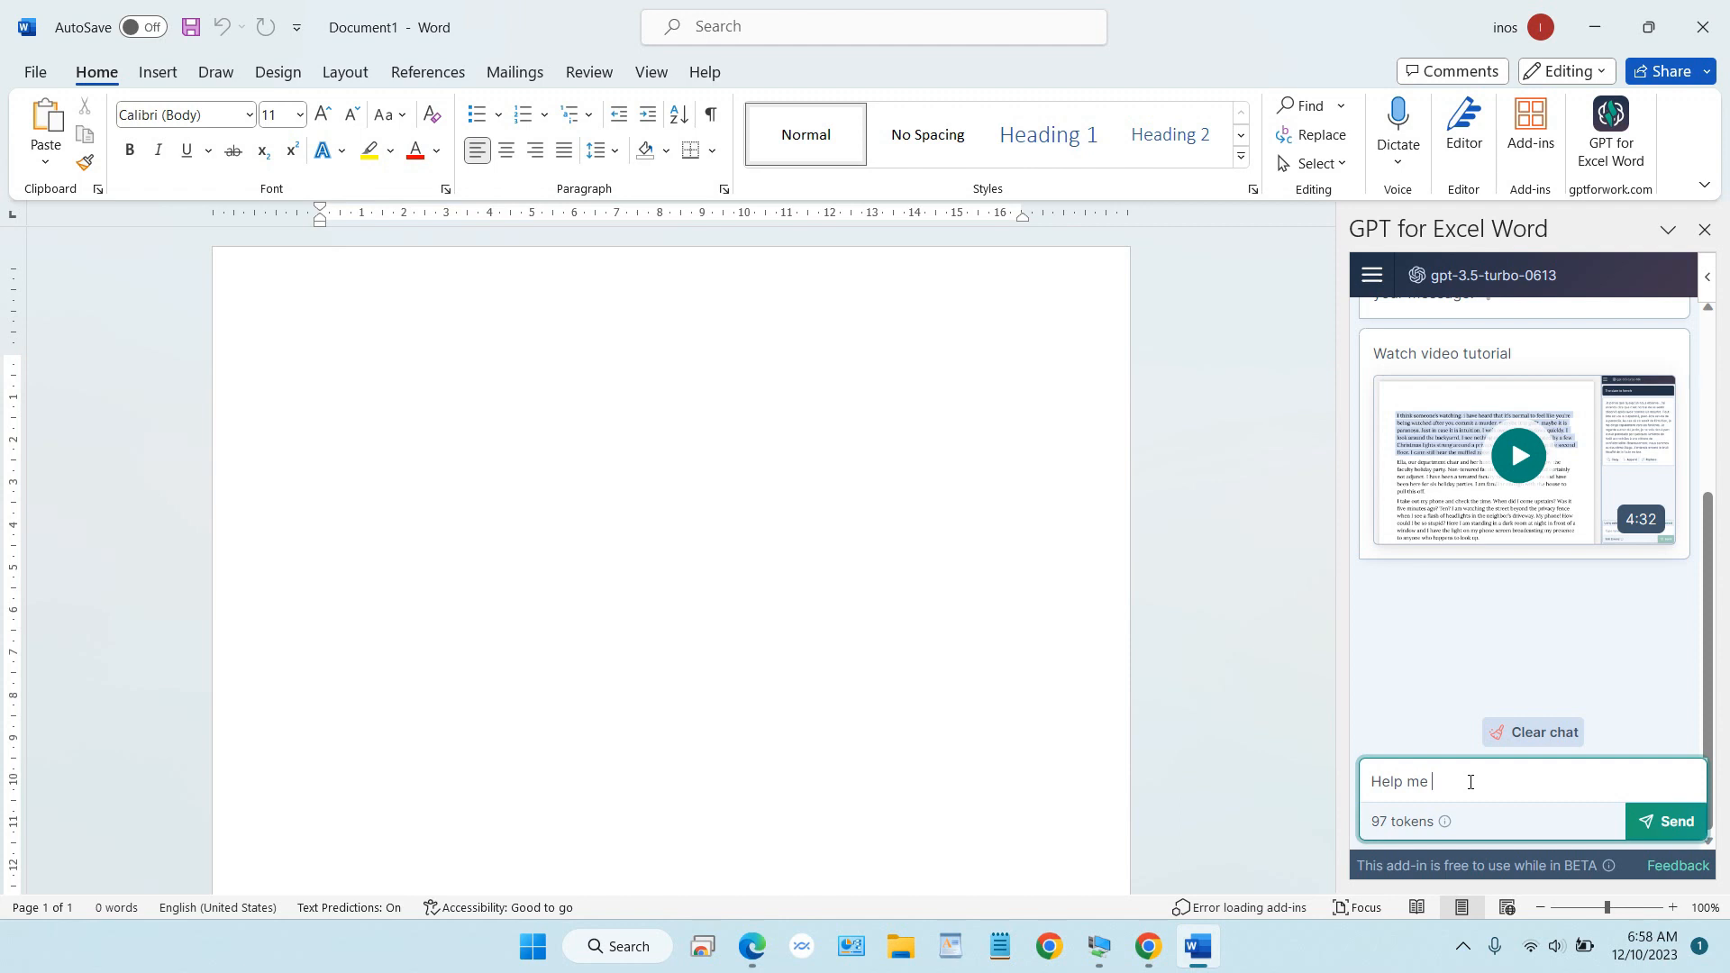
text(to make delicious meatball)
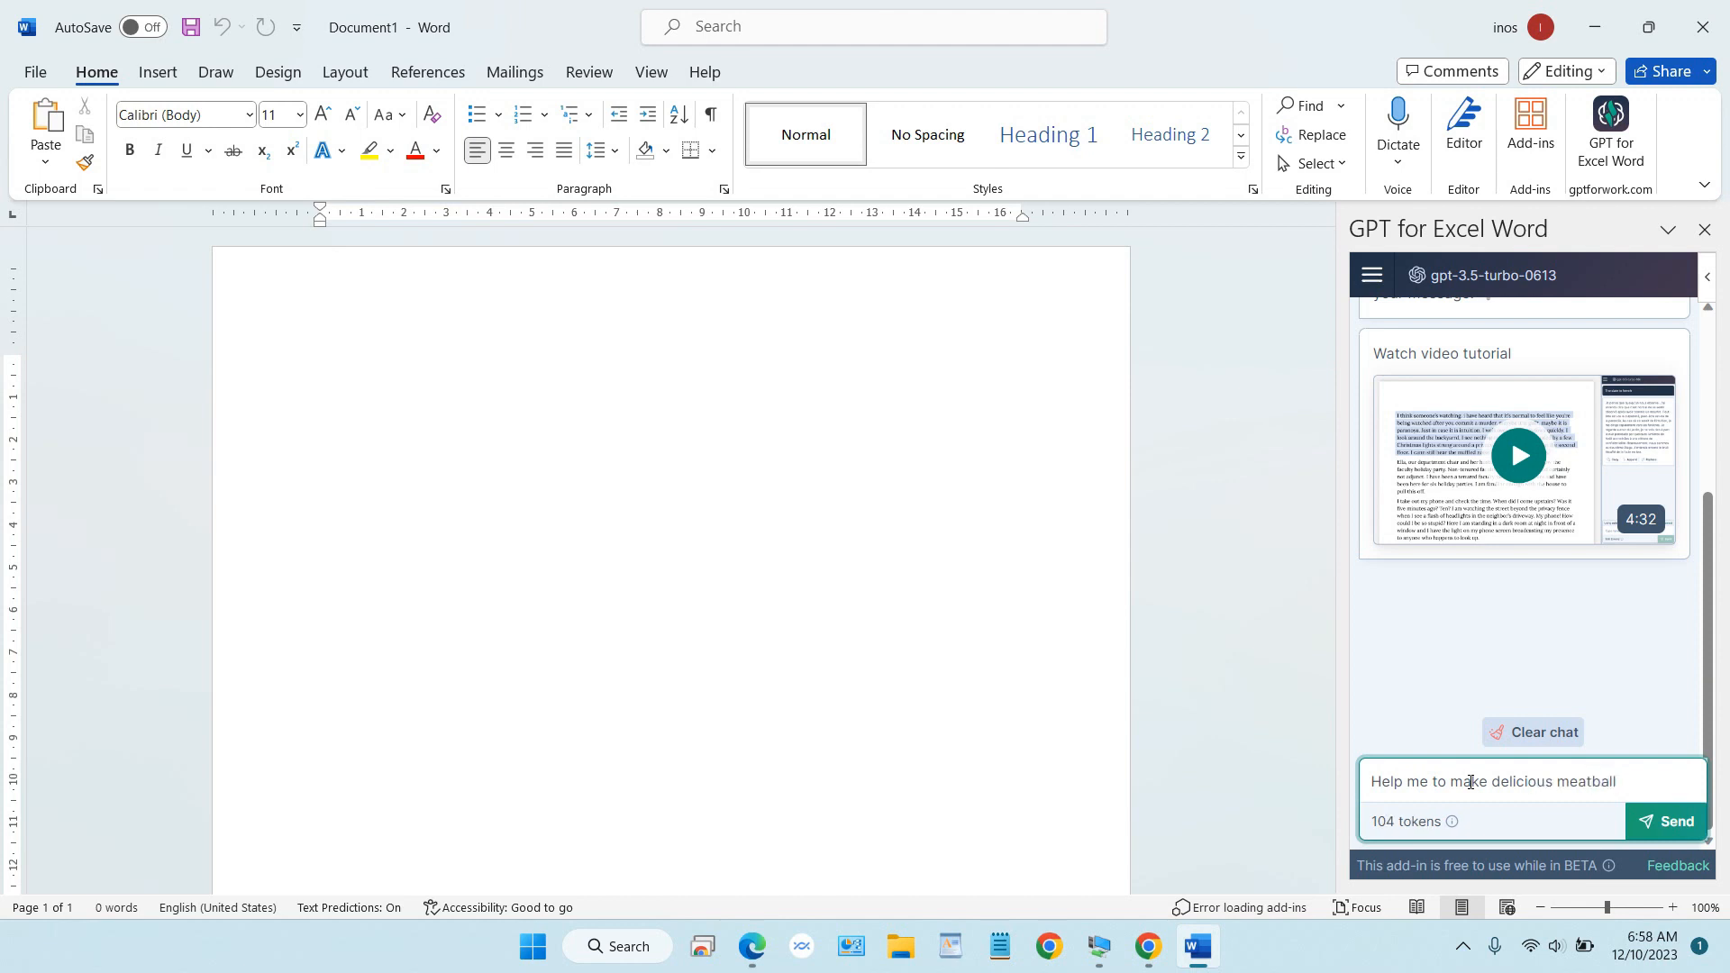
text( ingredients)
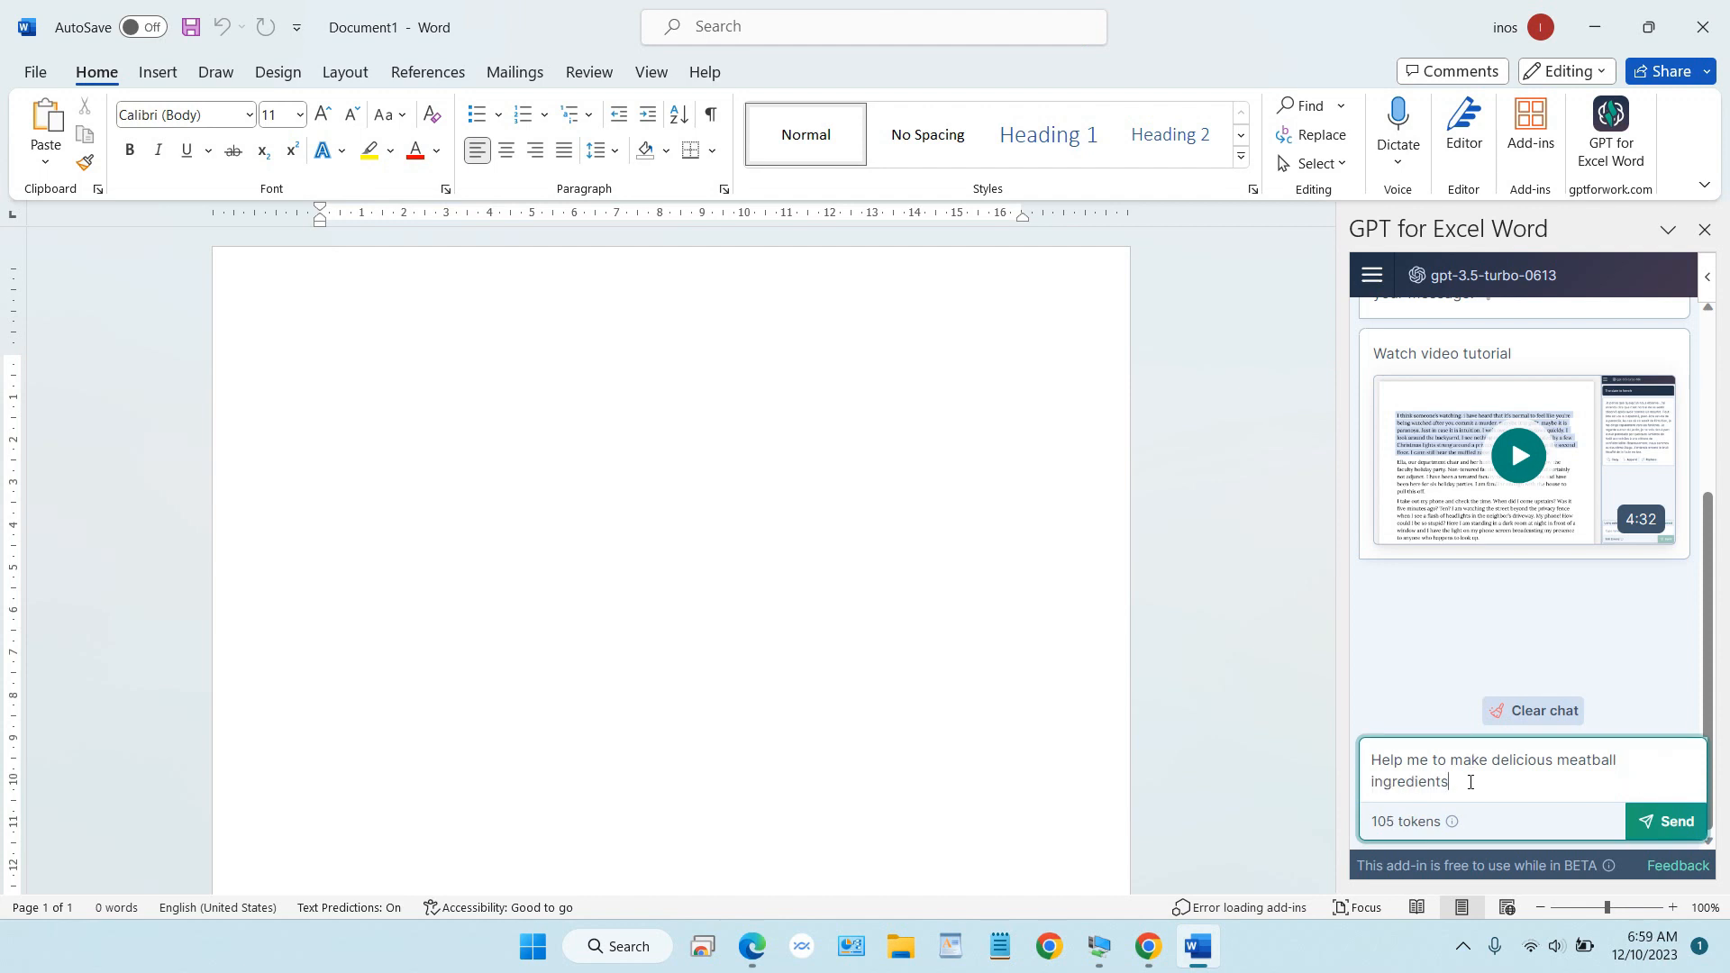
key(Return)
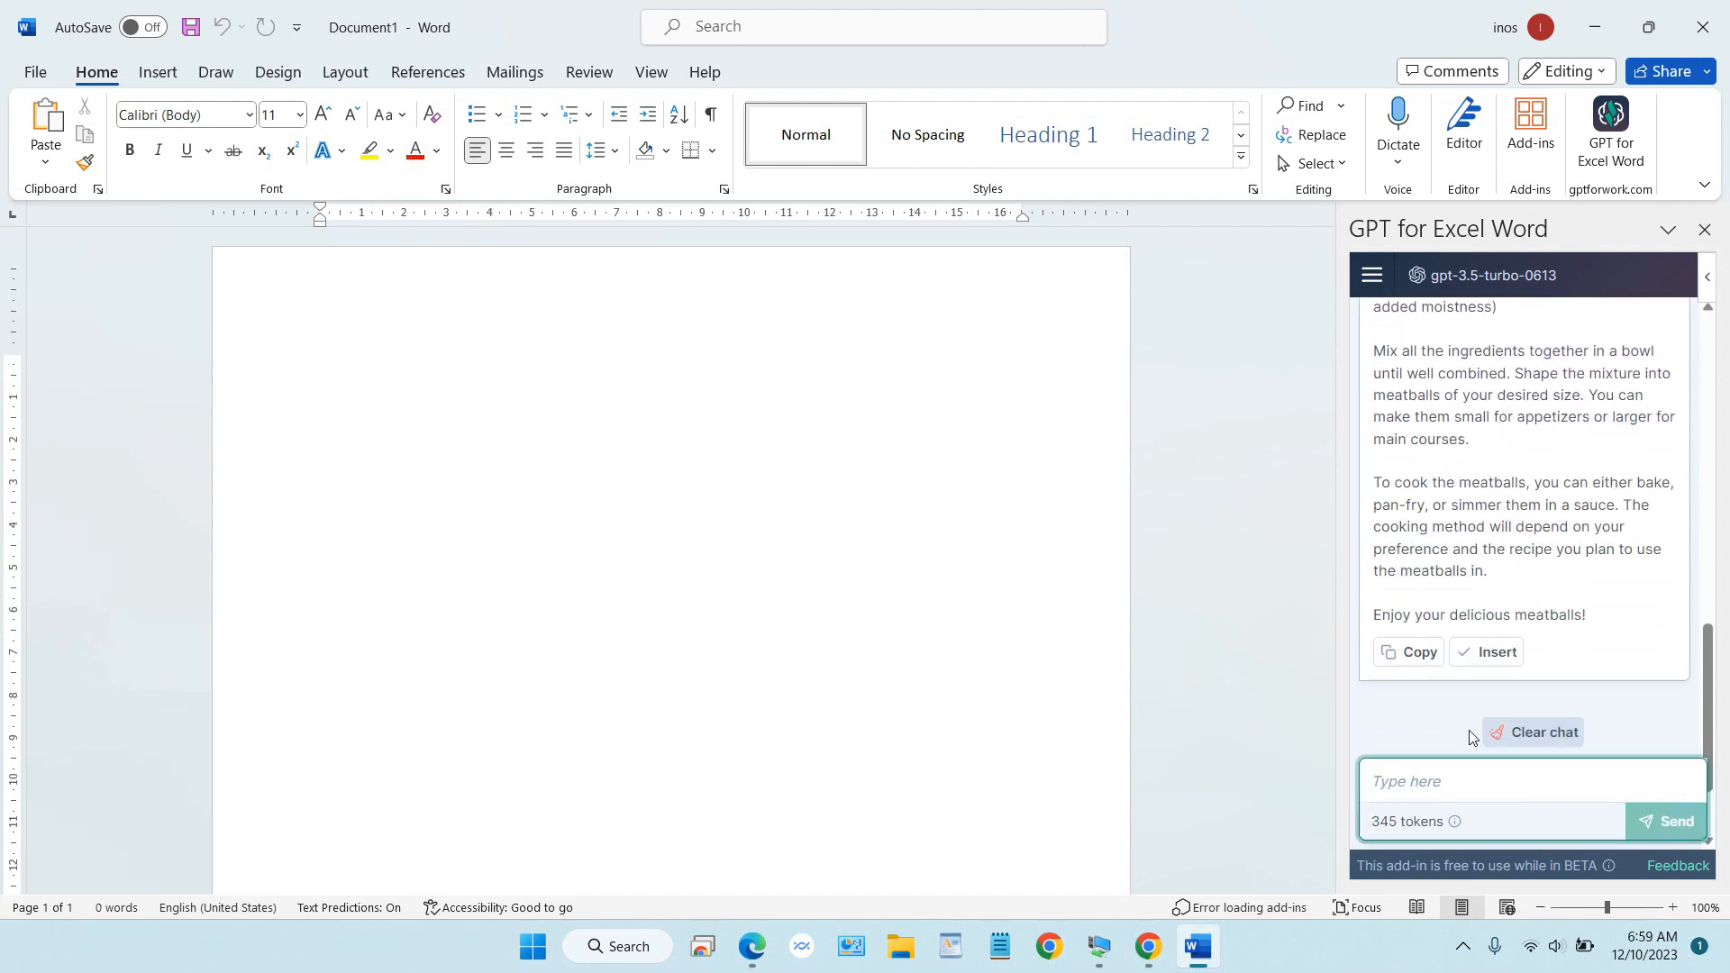
Review the generated meatball recipe, copy the whole answer and paste it into the blank document
scroll(1496, 587, up, 5)
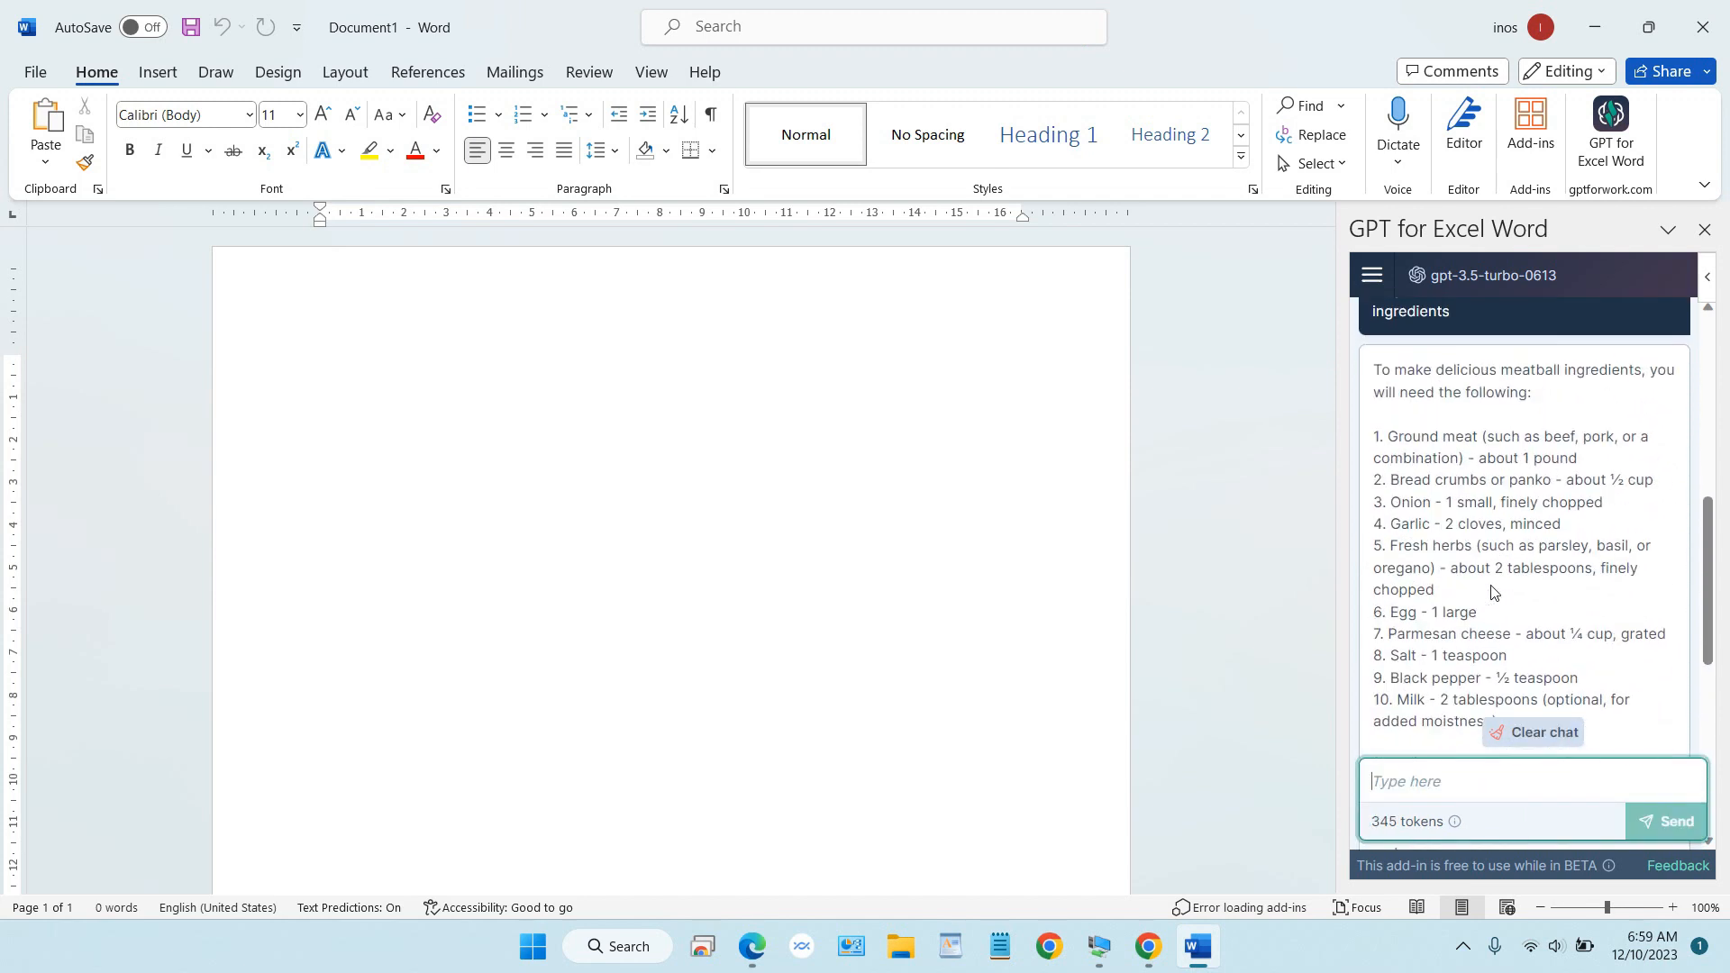
scroll(1549, 477, down, 8)
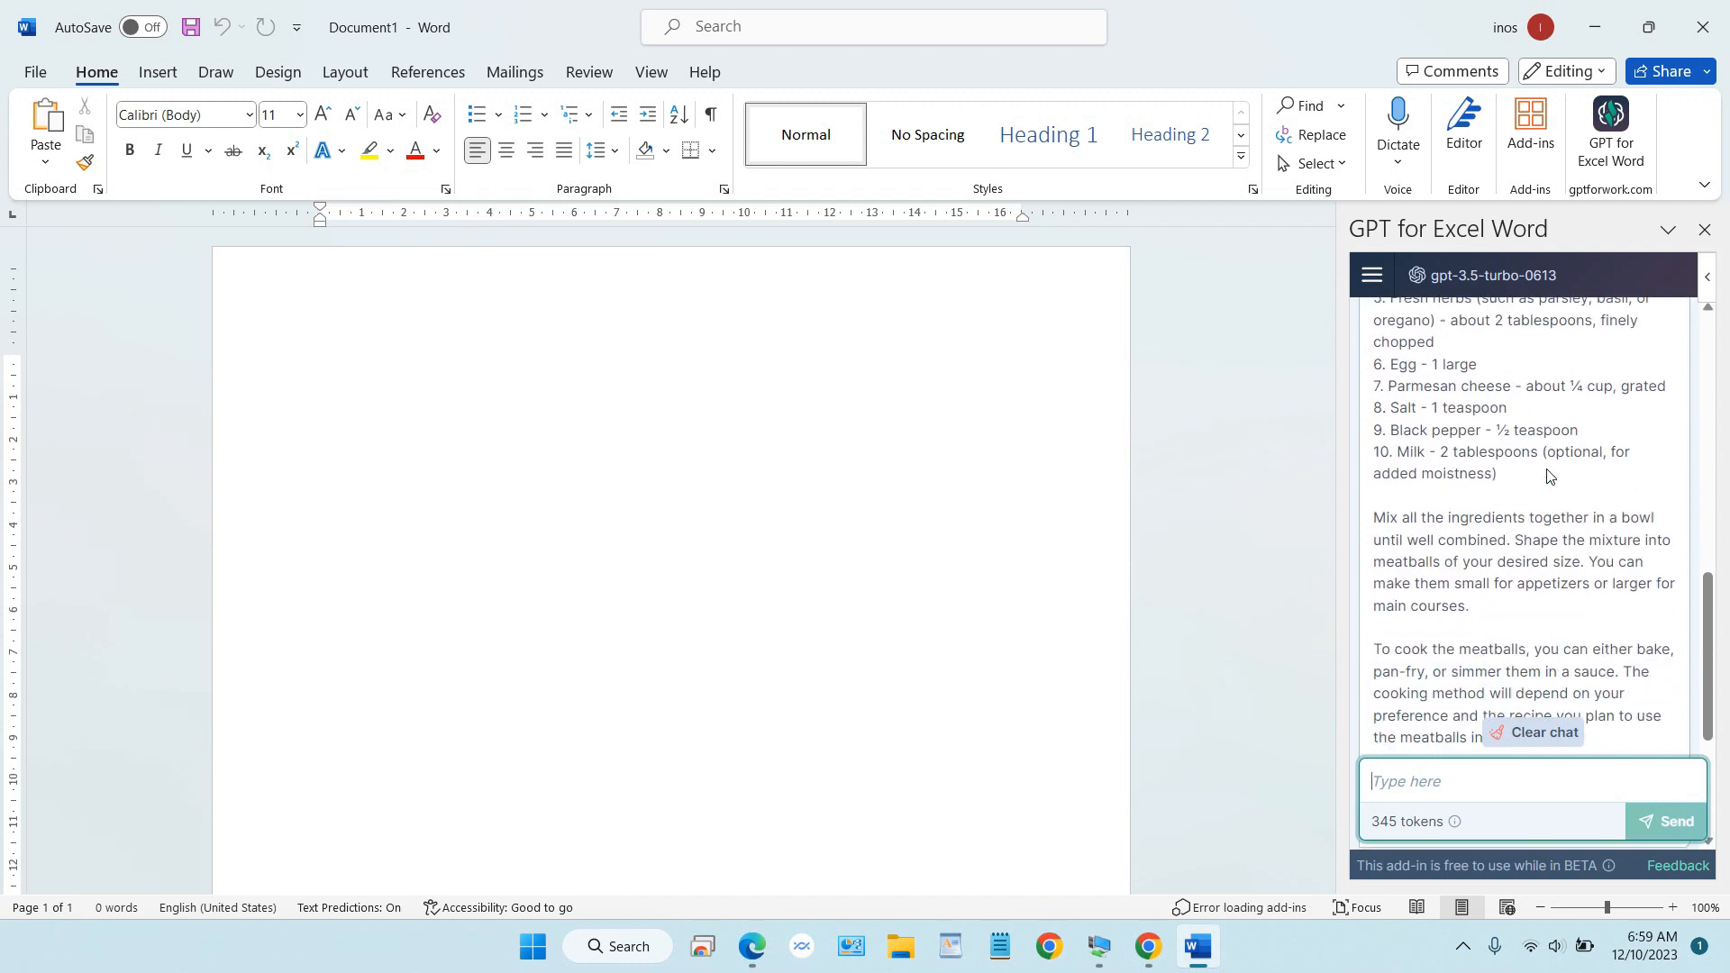
scroll(1547, 472, up, 1)
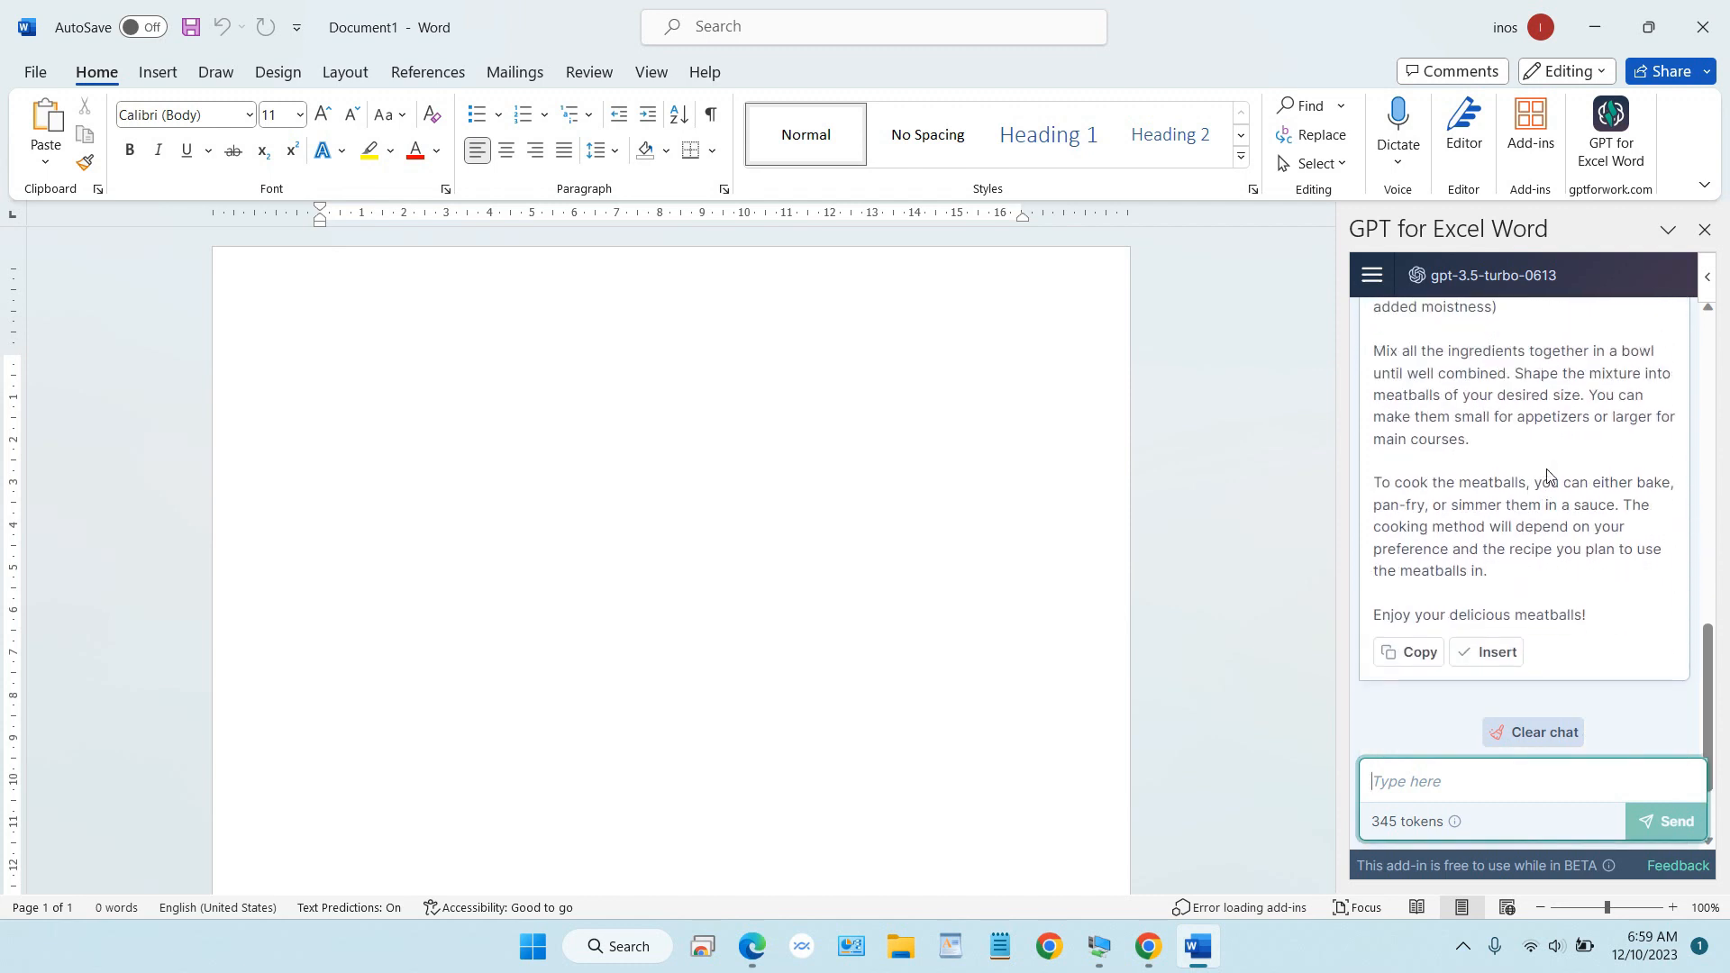
click(1413, 659)
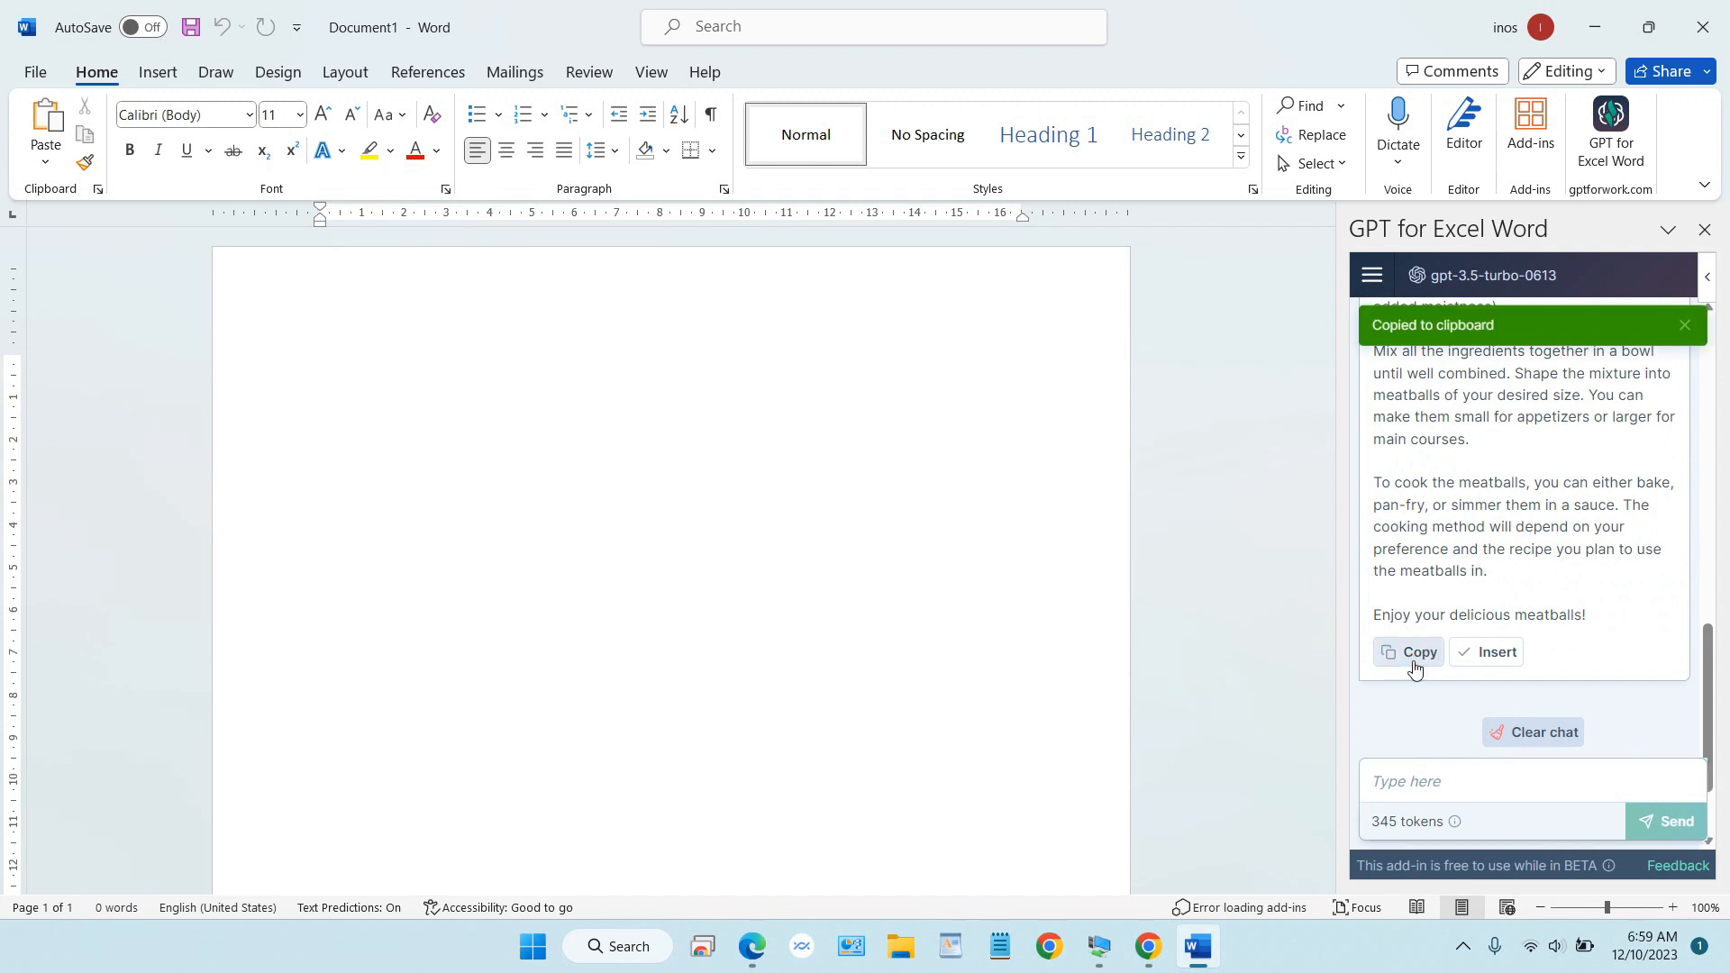
click(520, 458)
key(ctrl+v)
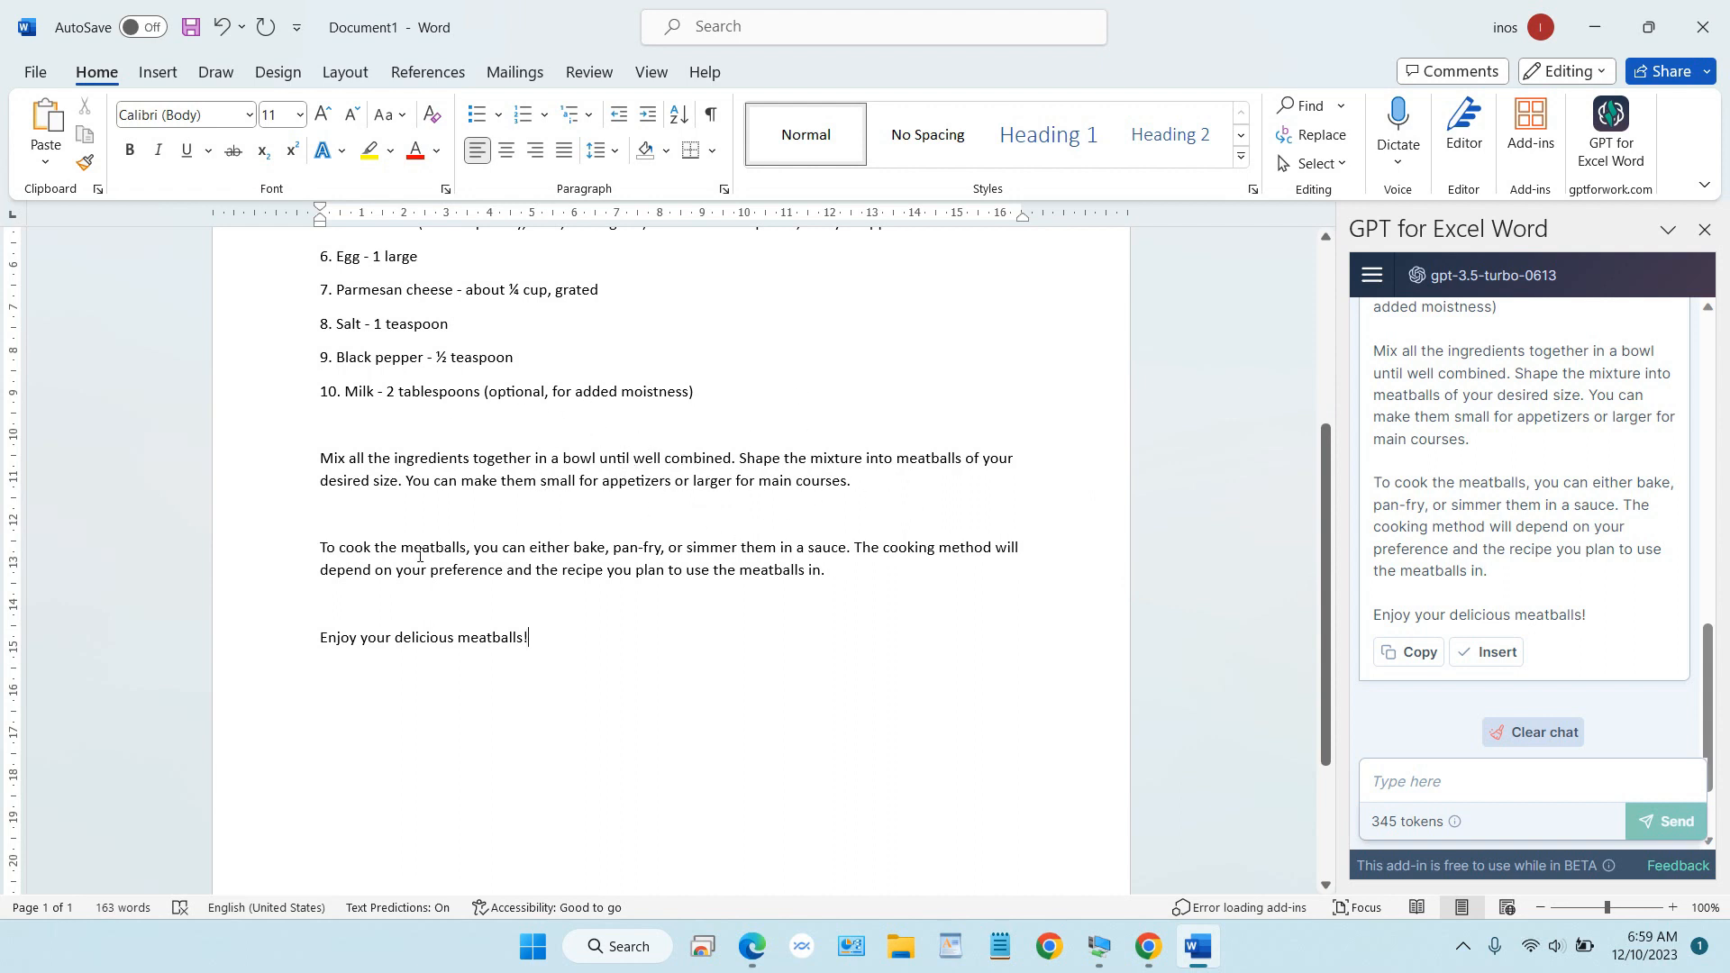
Select the paragraph beginning "To cook the meatballs" as context and send the add-in the prompt "translate to japanese"
drag(309, 547, 831, 580)
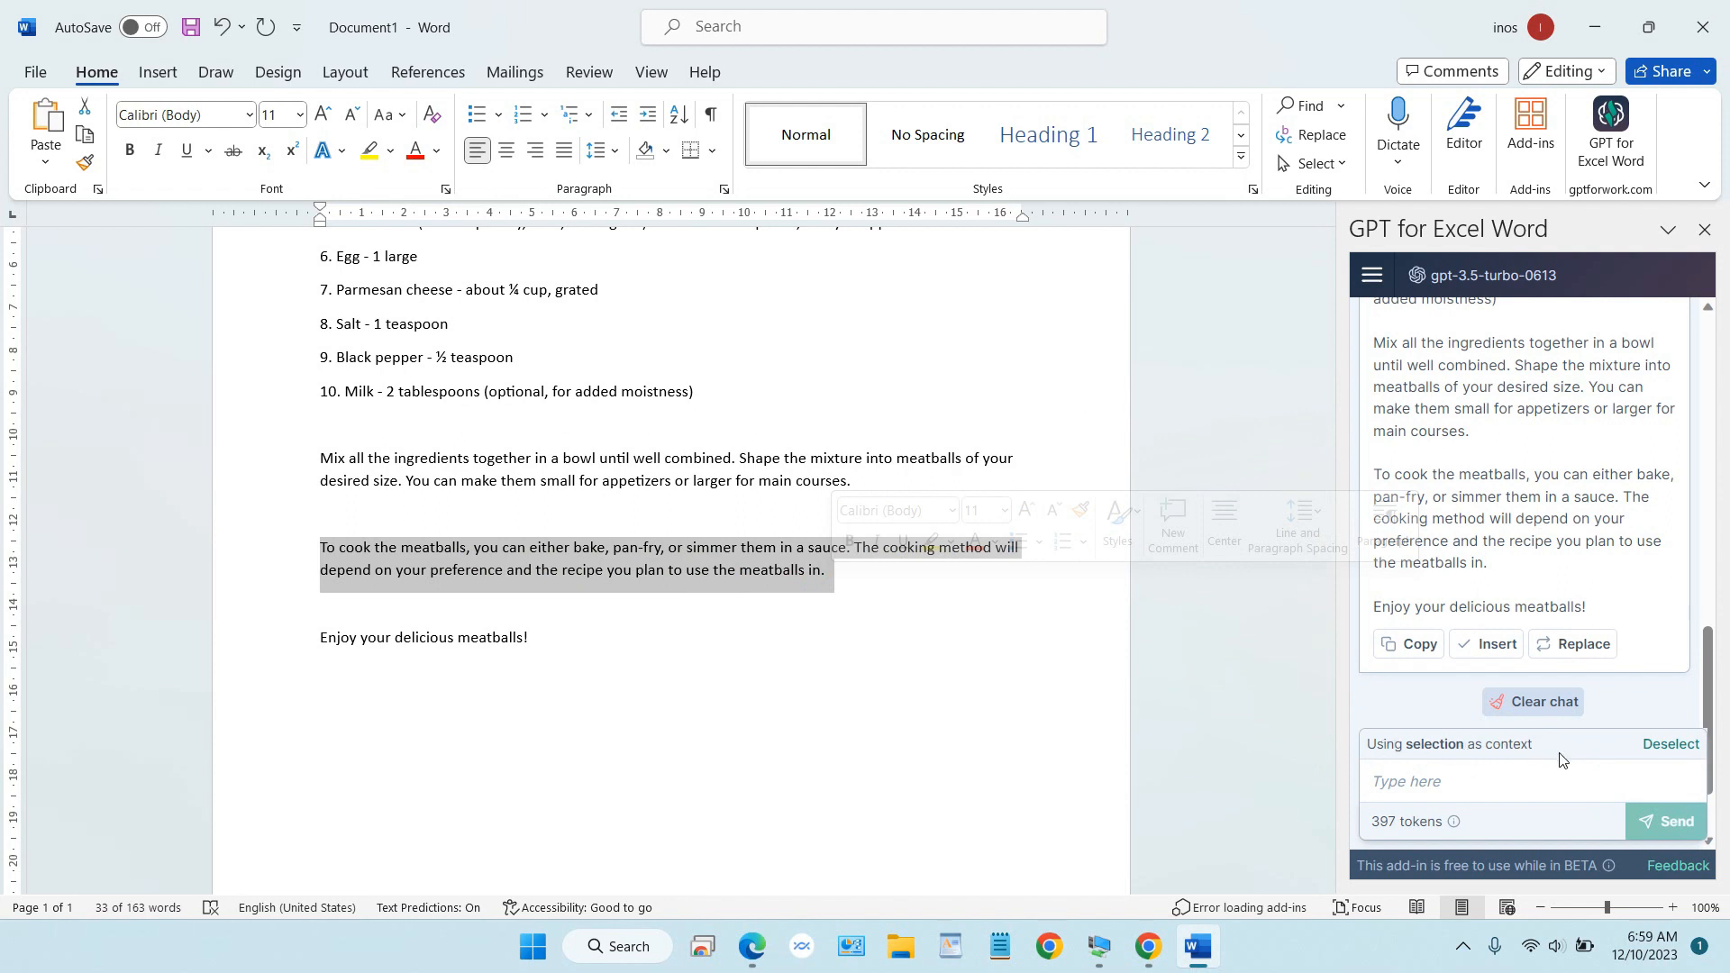
click(1459, 786)
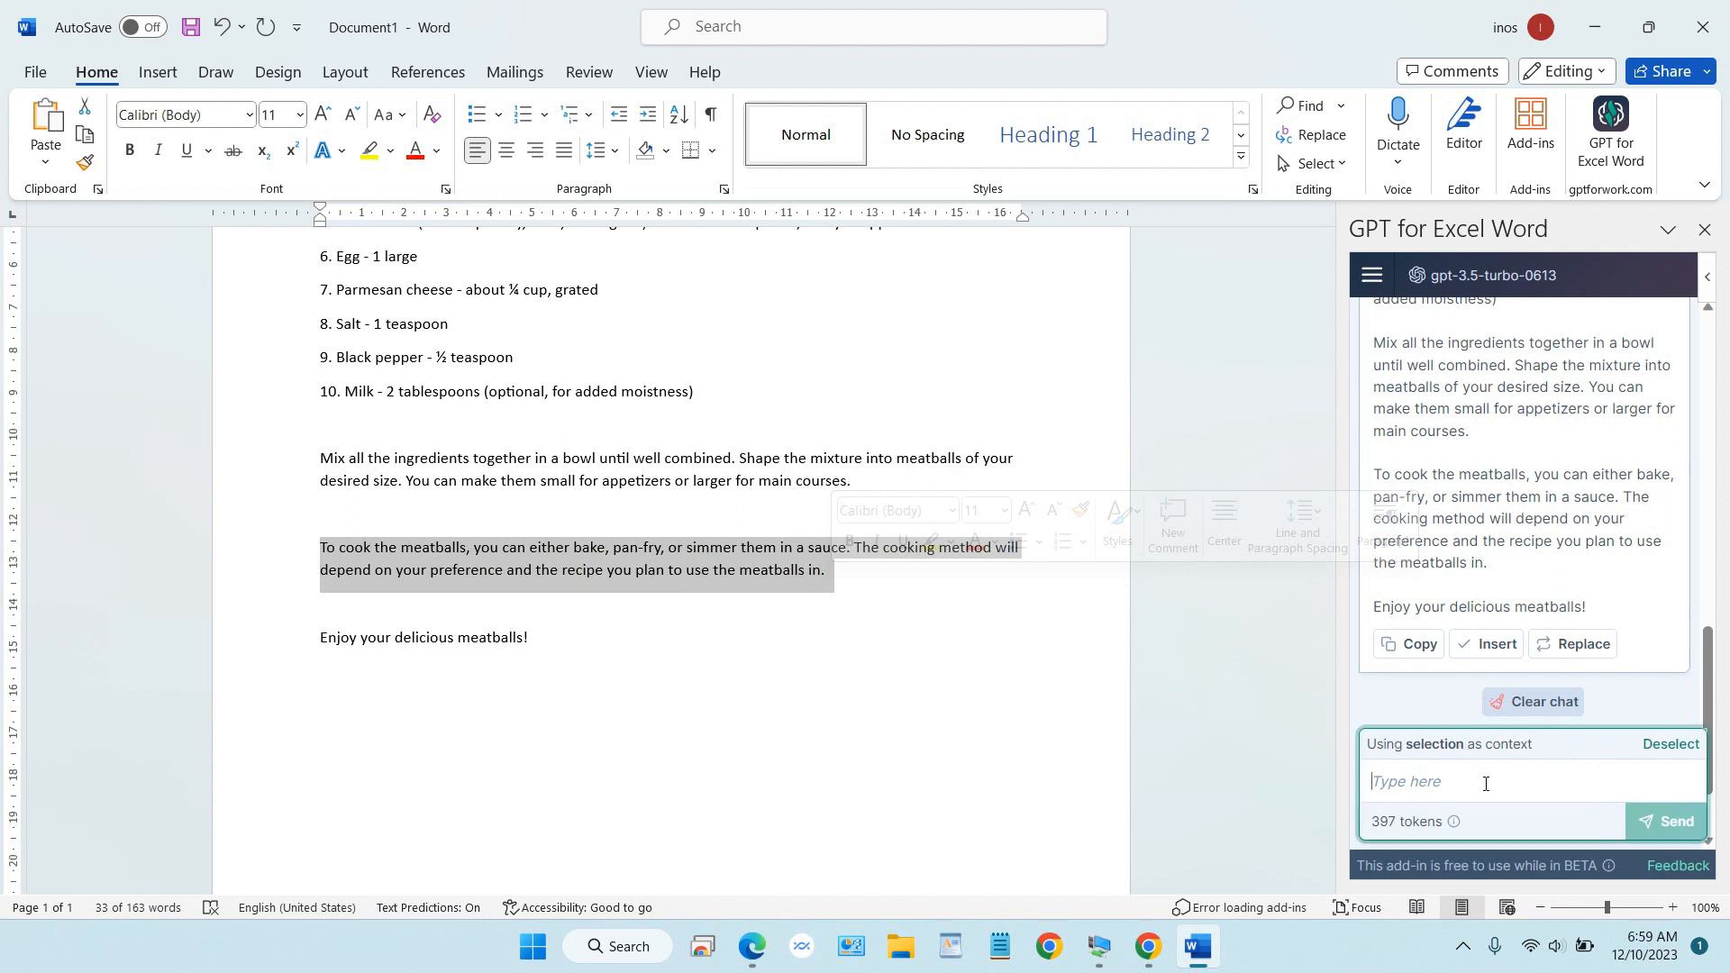
text(tra)
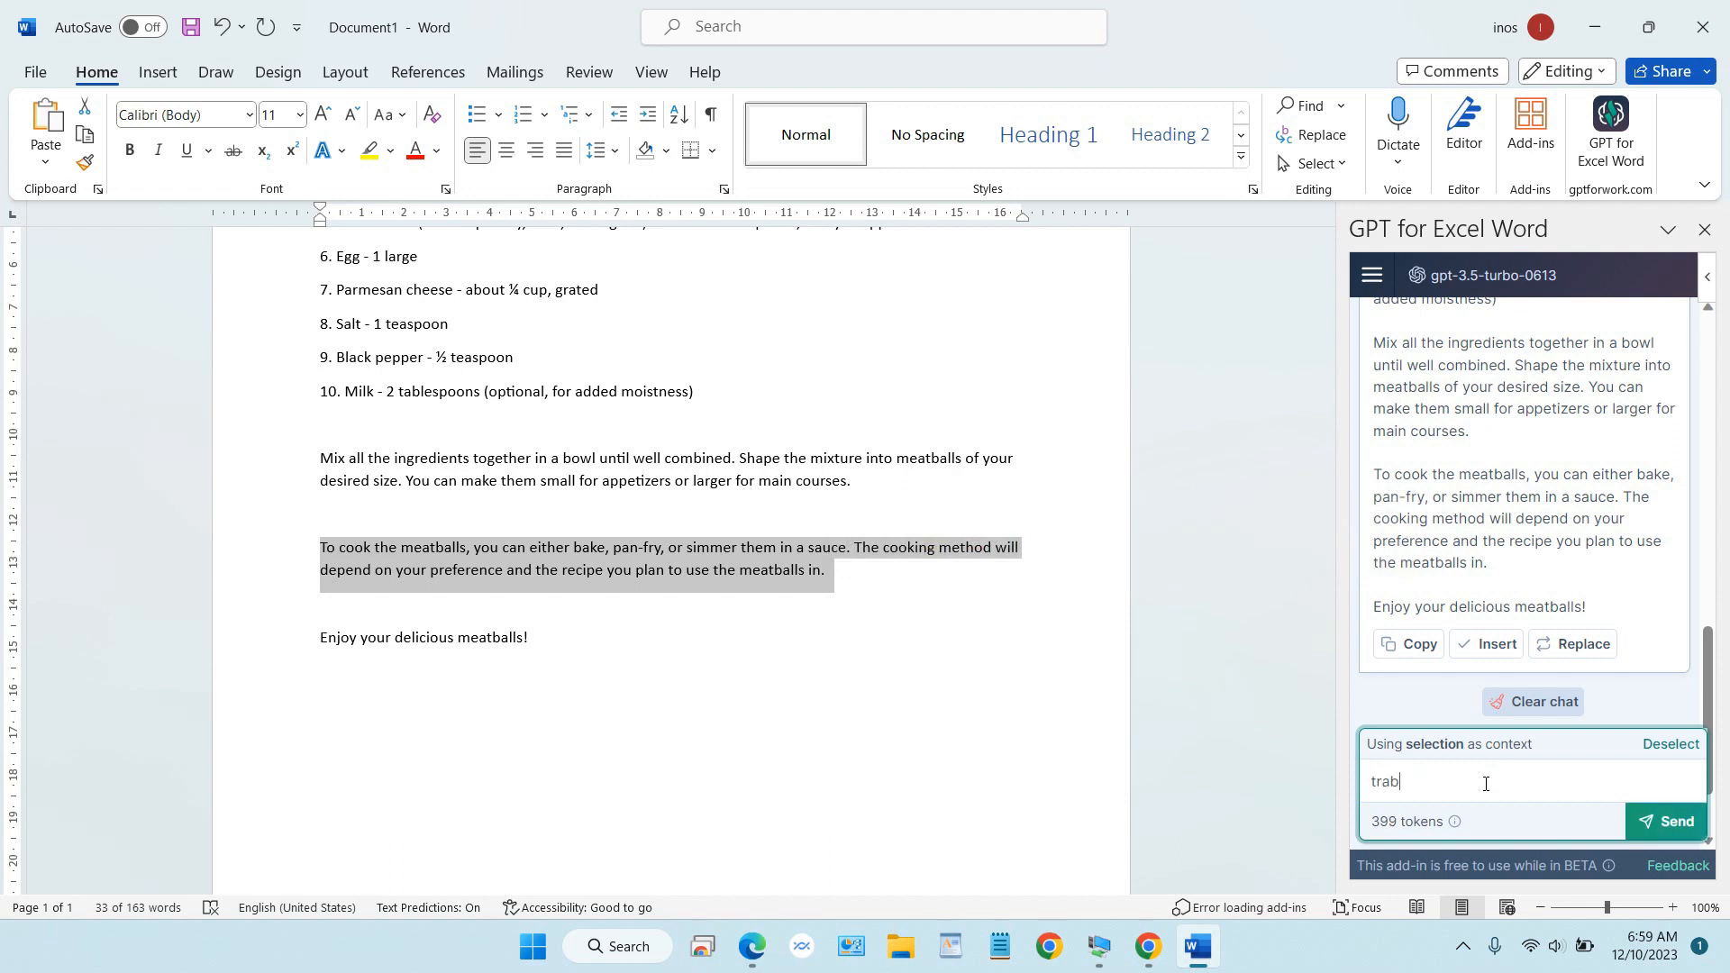
text(nslate to japanese)
key(Return)
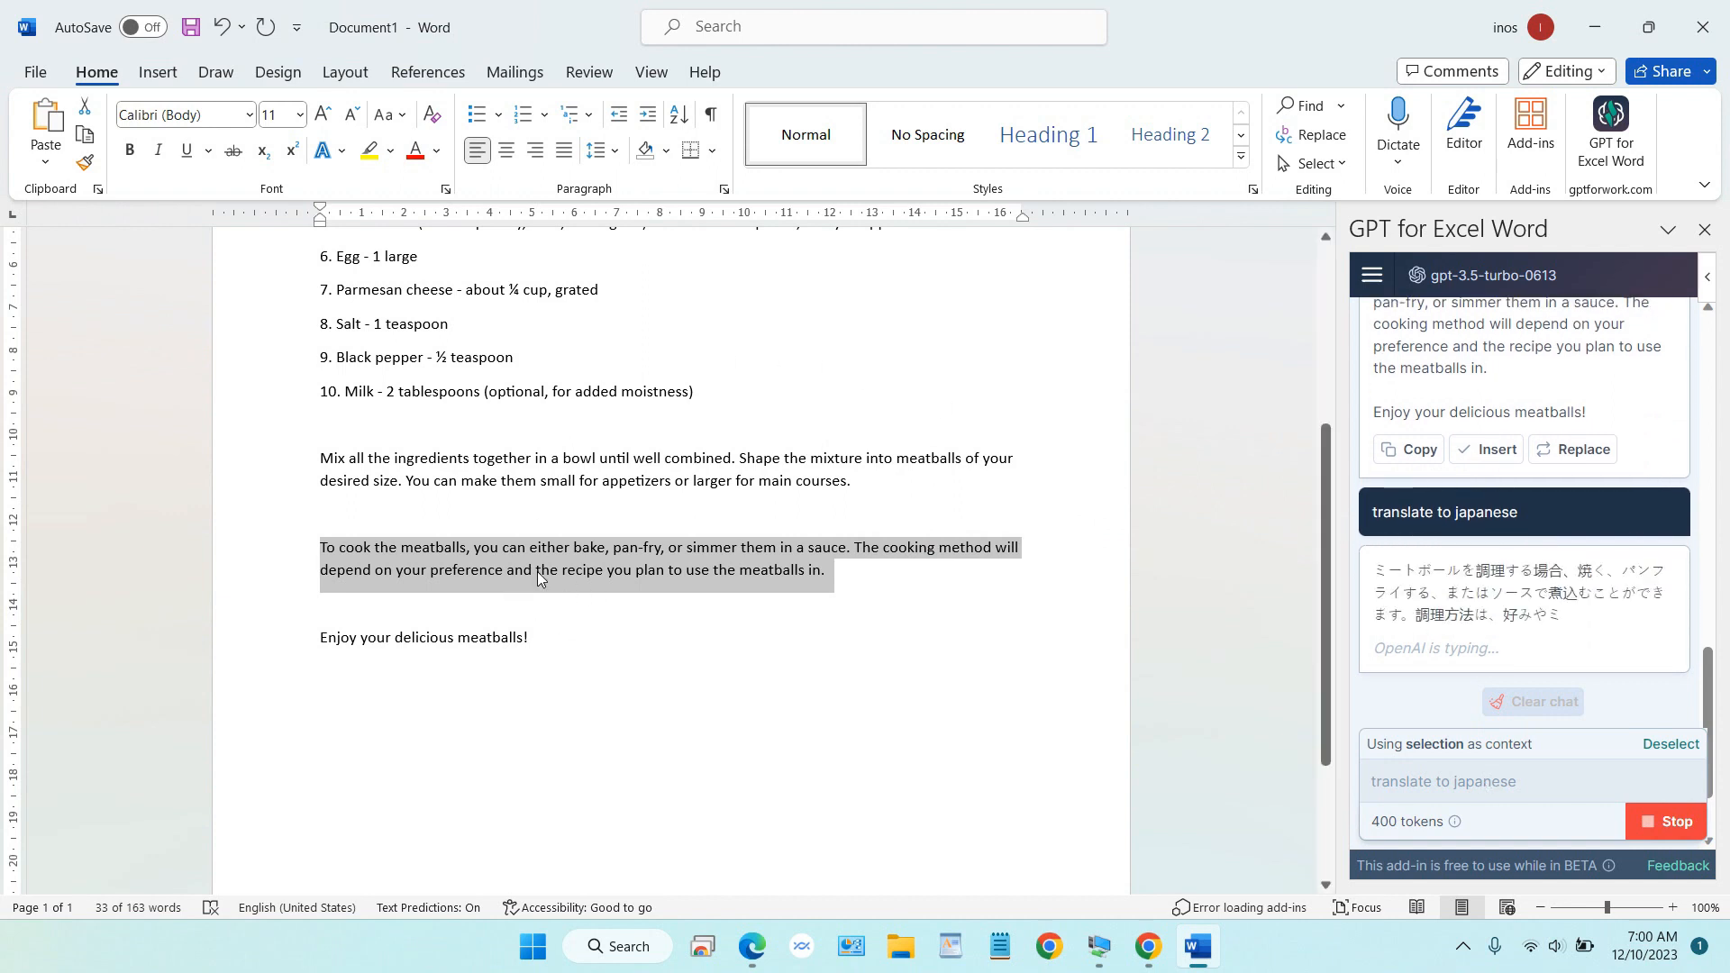
Copy the Japanese translation and paste it on the empty line below the cooking paragraph, followed by three line breaks
click(1410, 653)
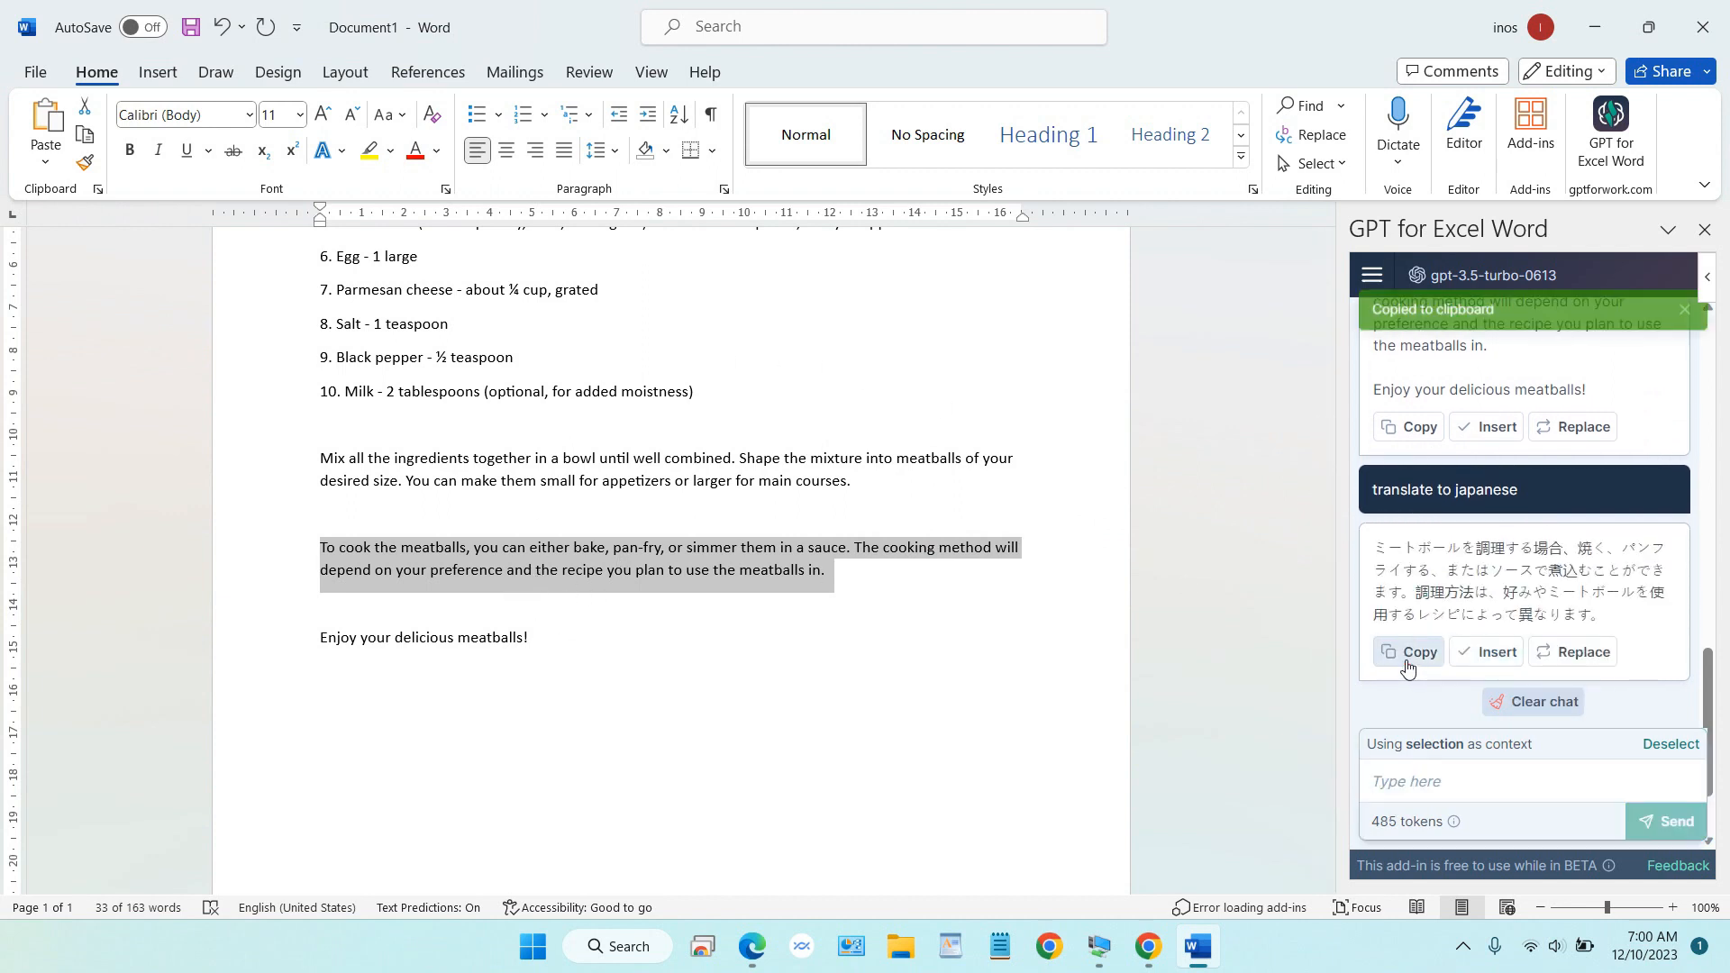
click(815, 608)
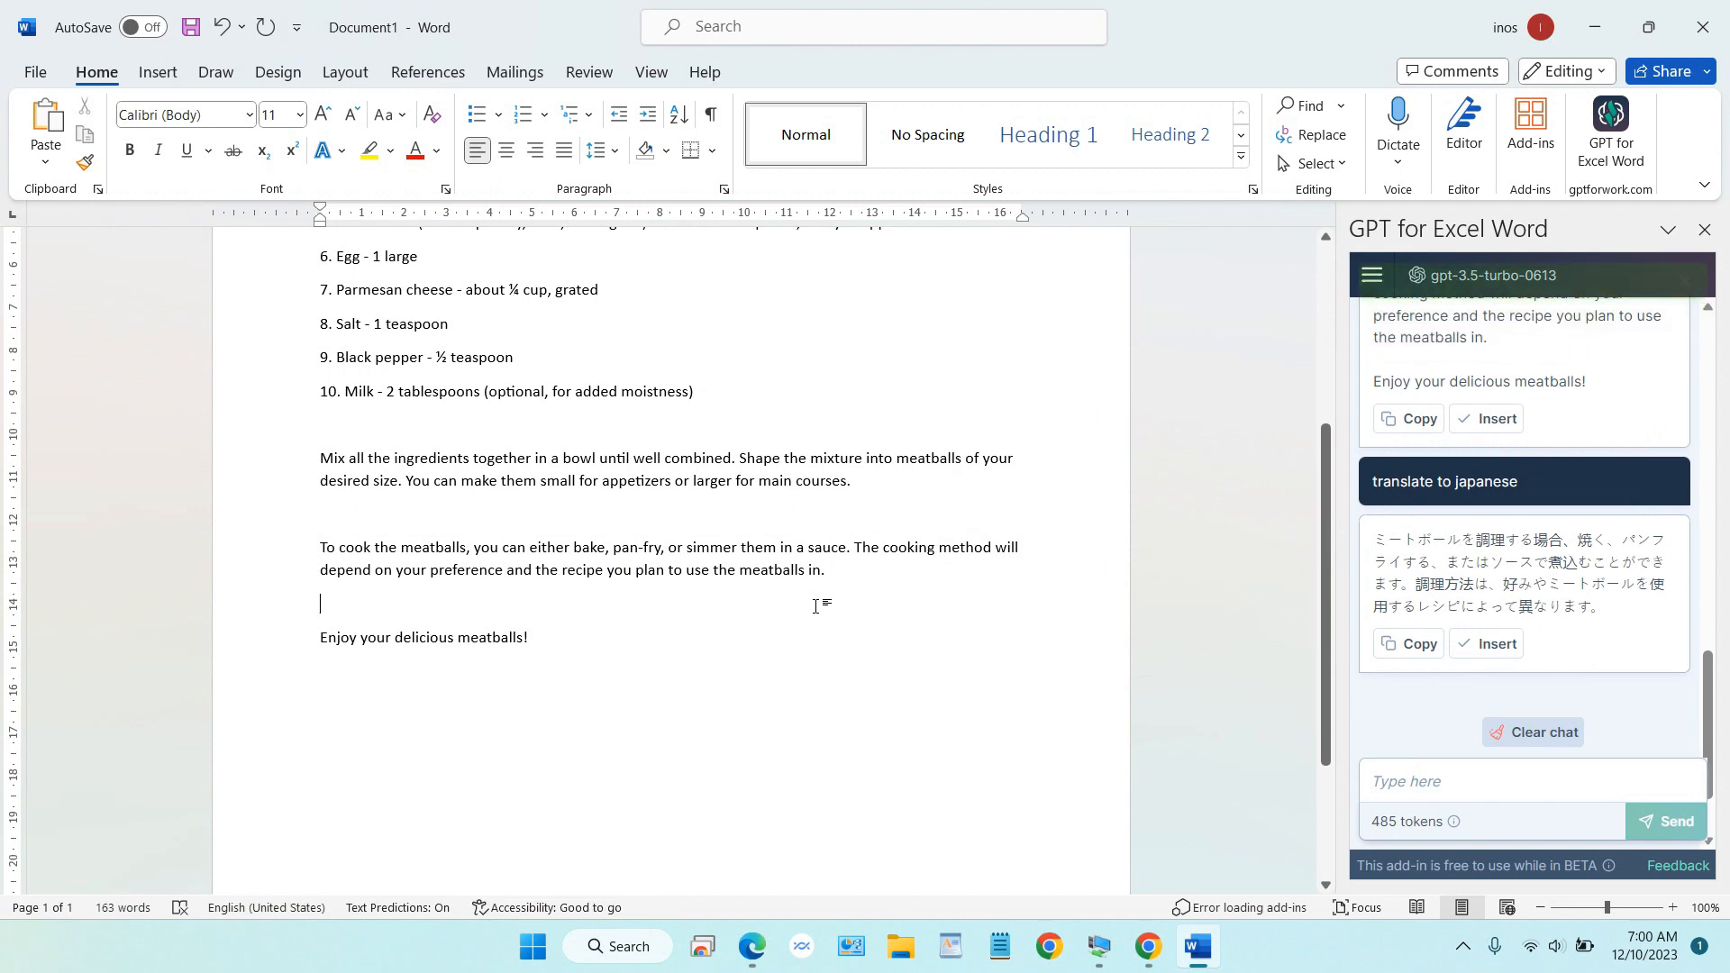
key(ctrl+v)
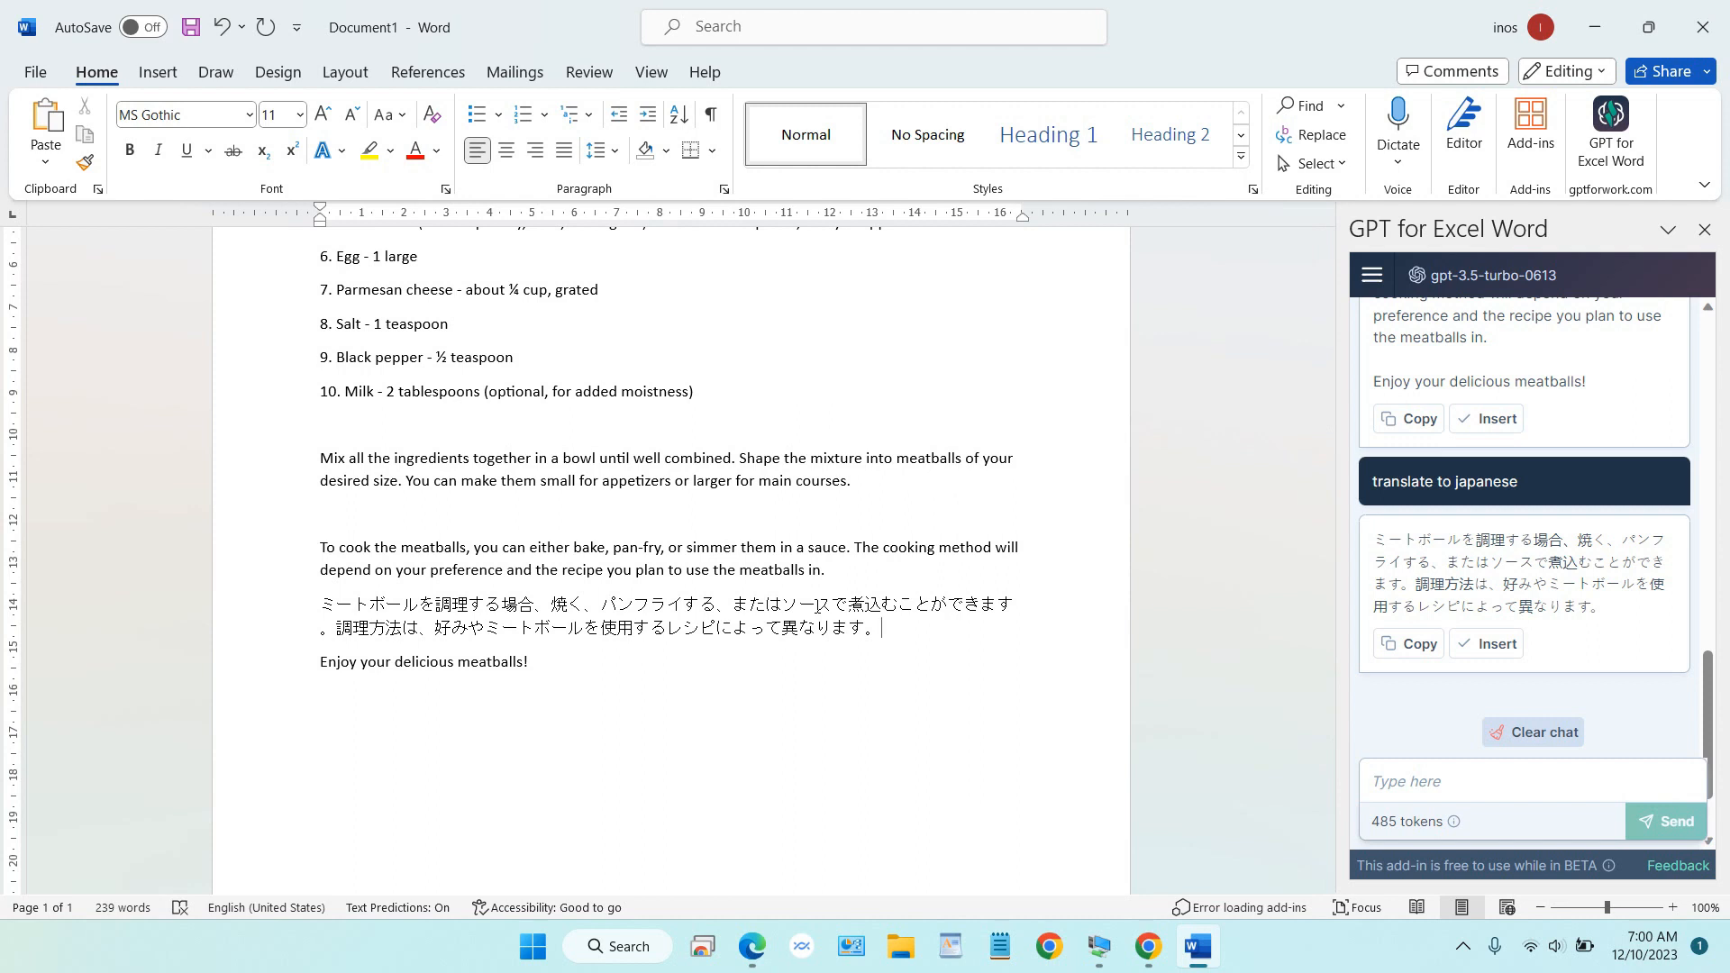
key(Return)
key(Return)
key(Return)
Select the line "Enjoy your delicious meatballs!" as context and send the add-in the prompt "translate into chinese"
scroll(682, 613, down, 2)
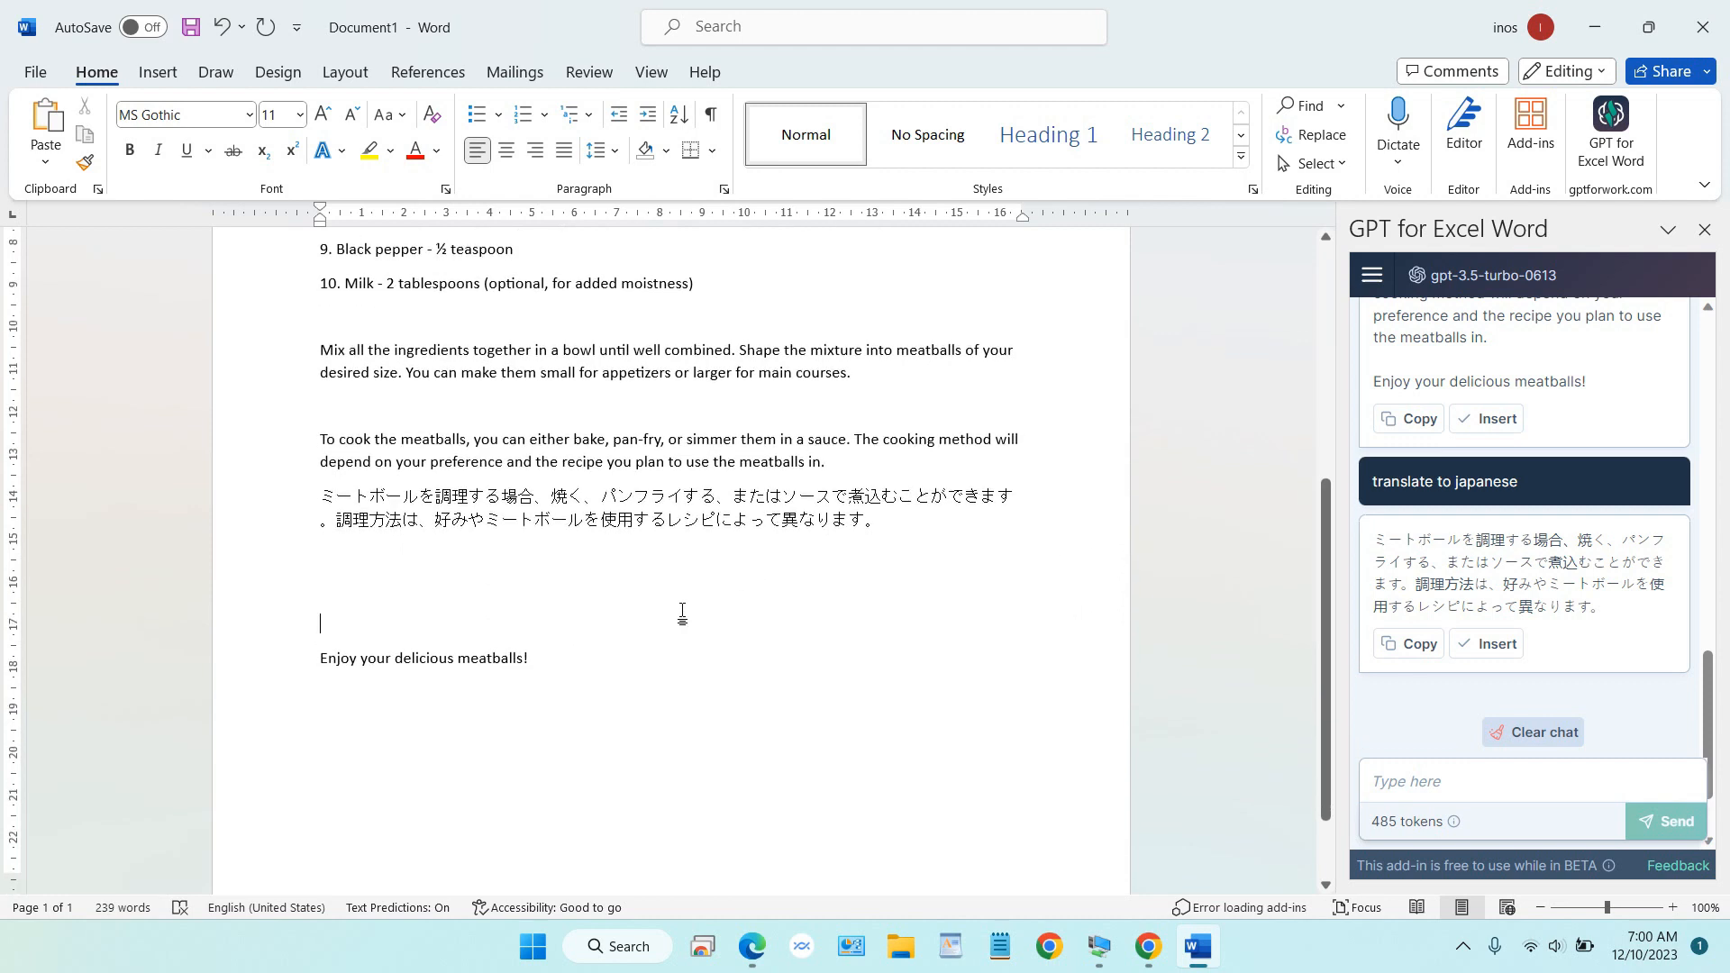
drag(537, 656, 271, 654)
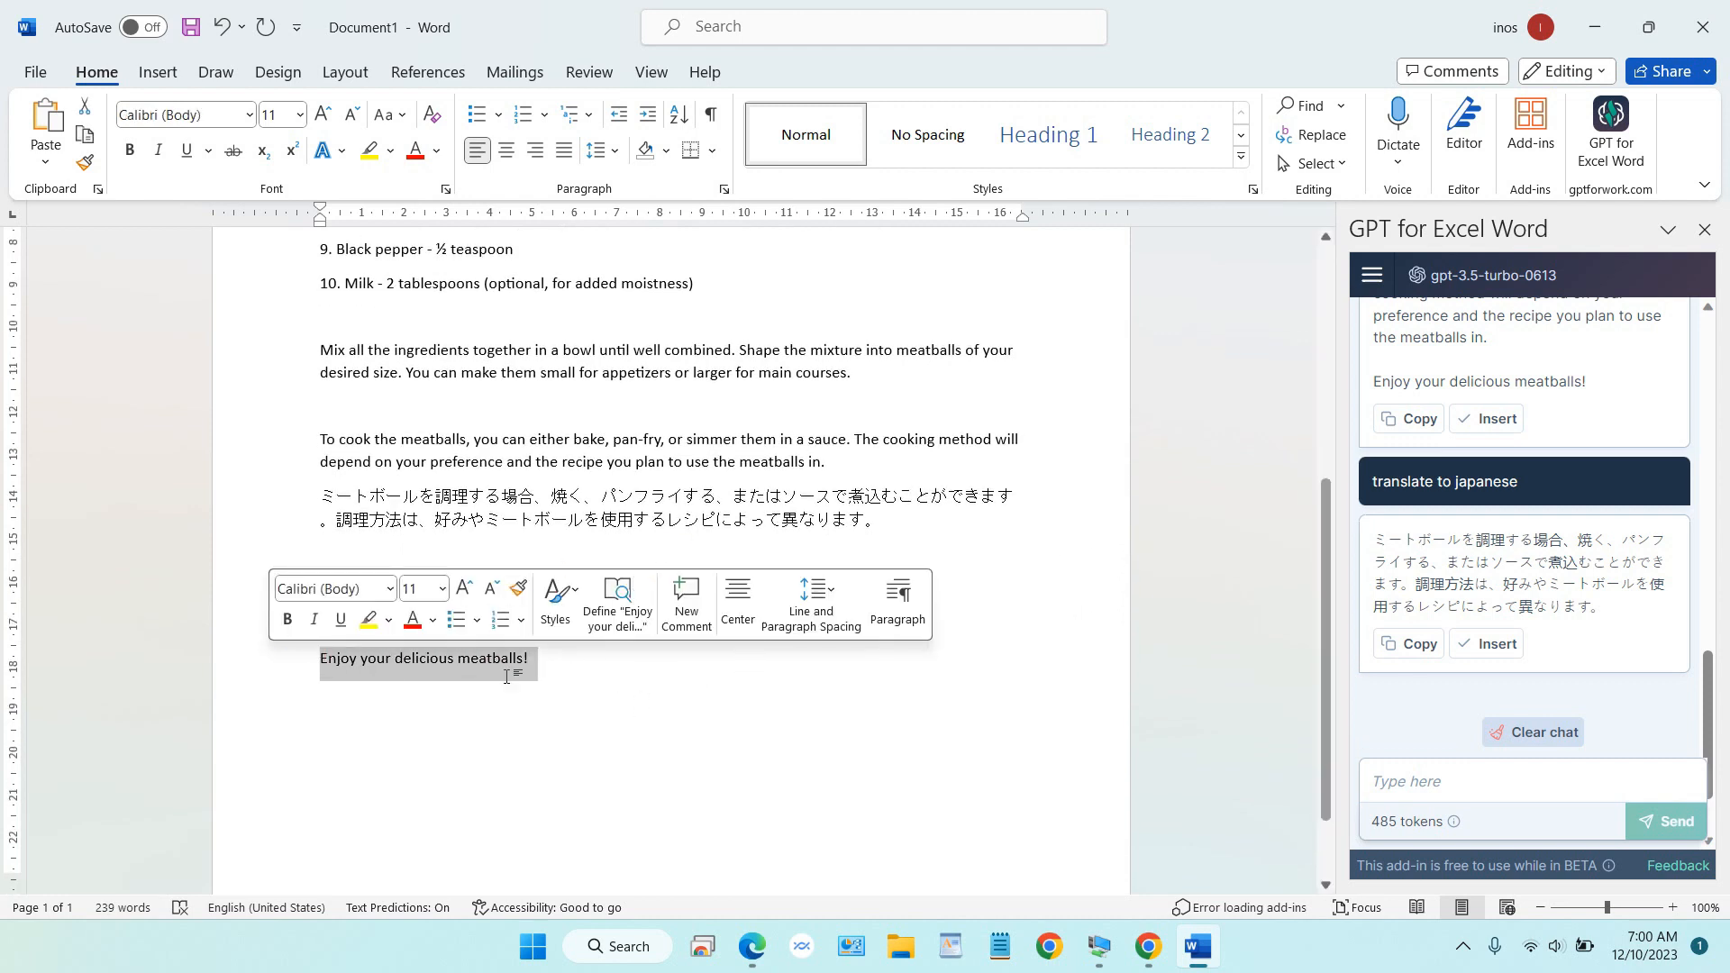
click(1503, 786)
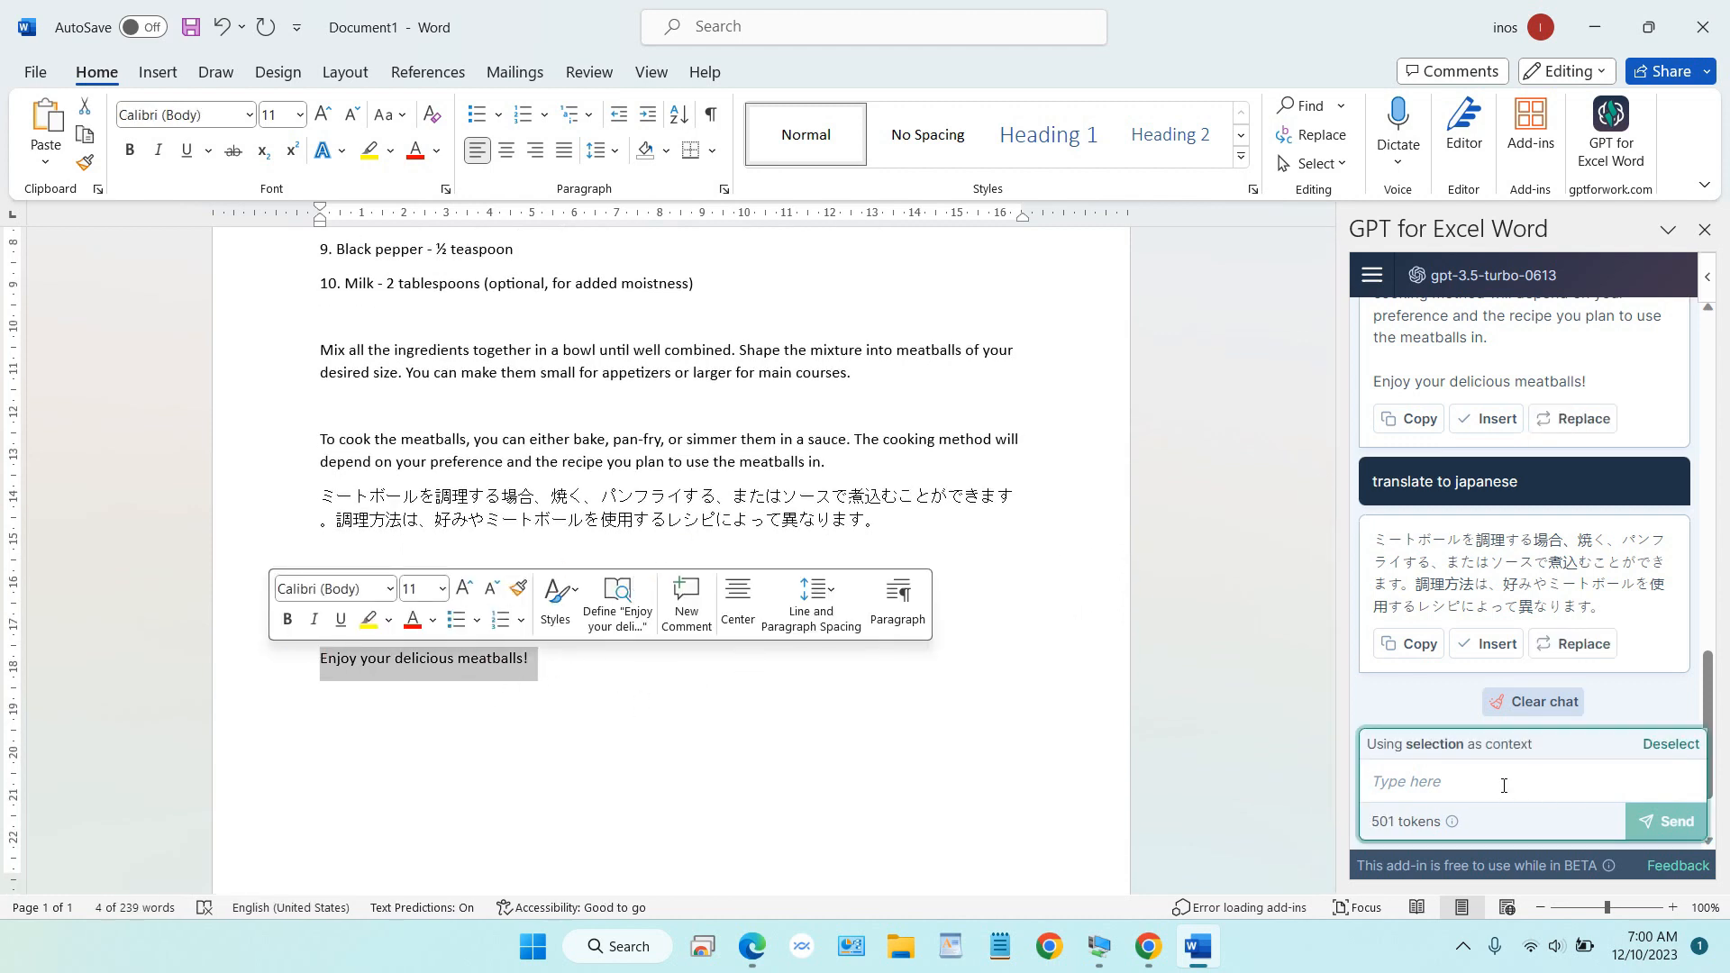
text(trans)
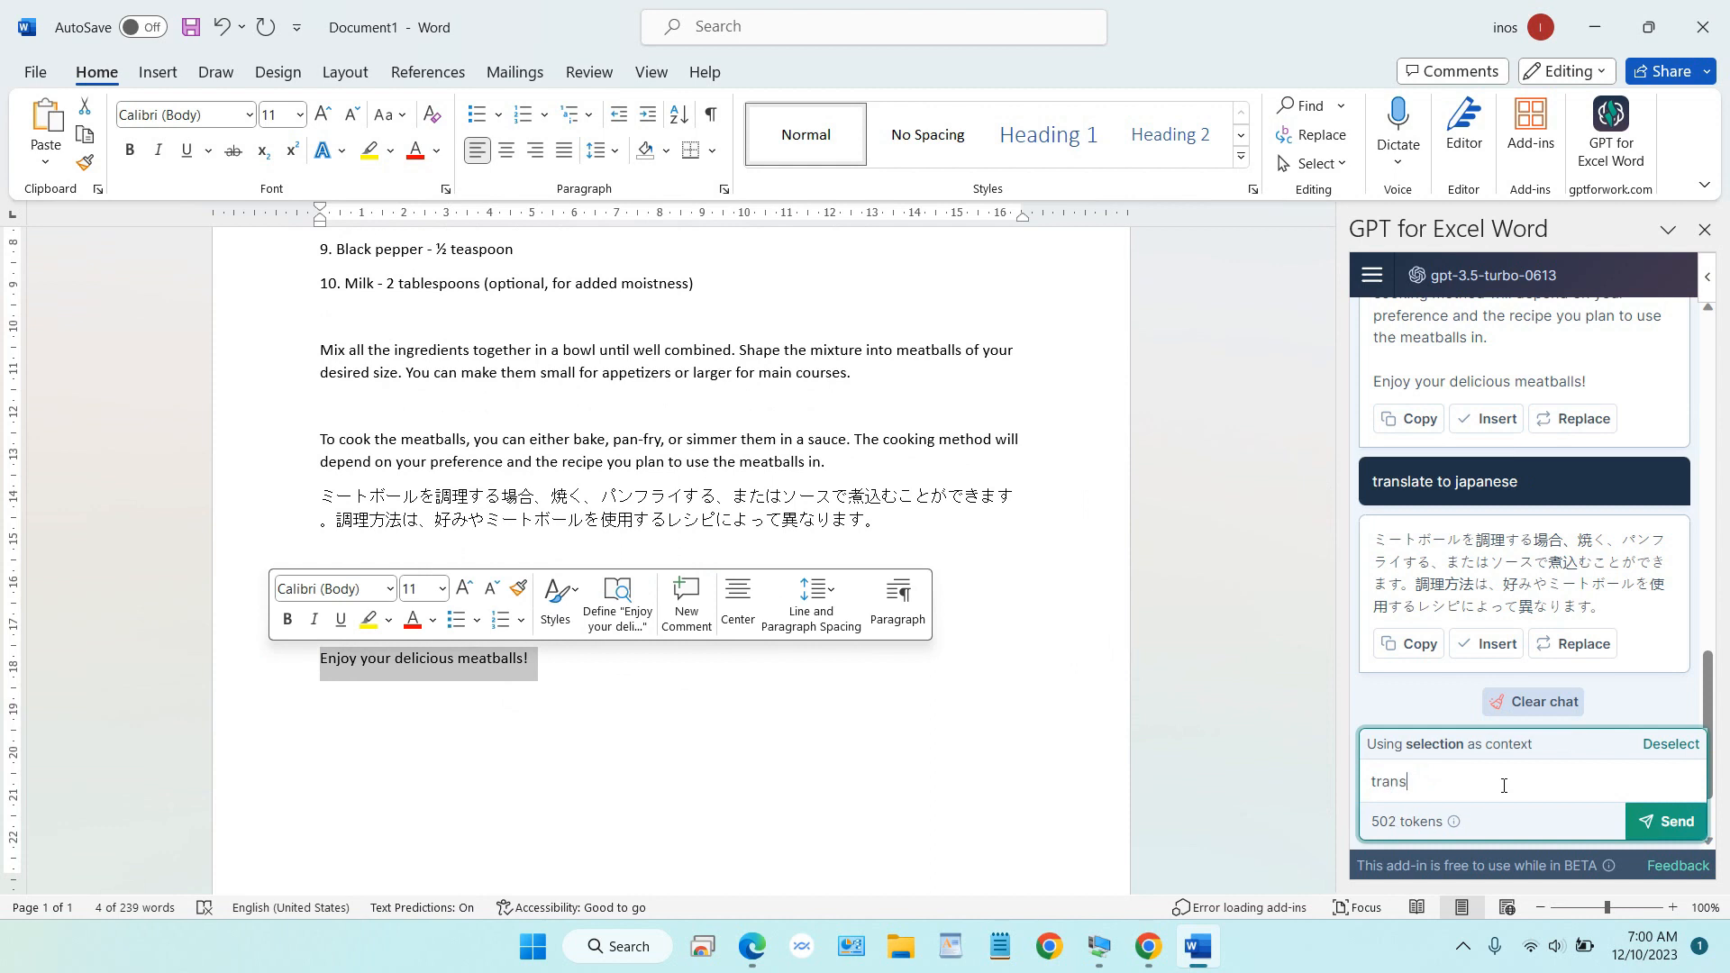
text(late i)
text(o chinese)
key(Return)
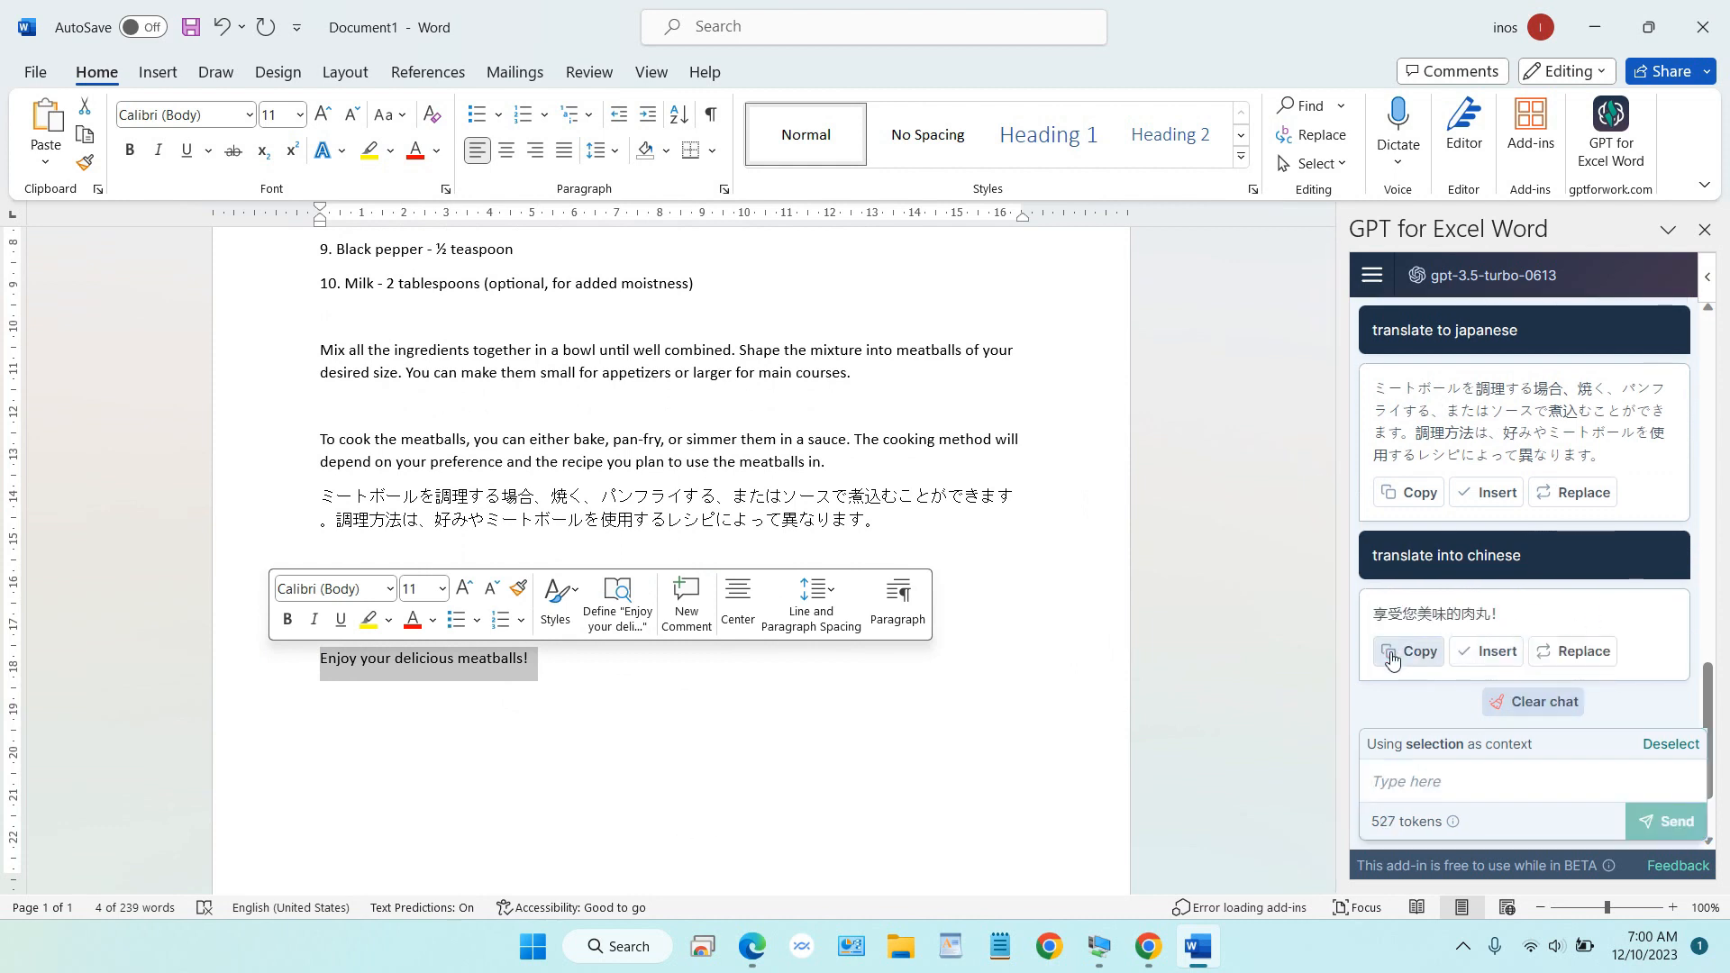
Copy the Chinese translation and paste it on a new line below "Enjoy your delicious meatballs!"
click(1391, 650)
click(625, 753)
key(Return)
key(ctrl+v)
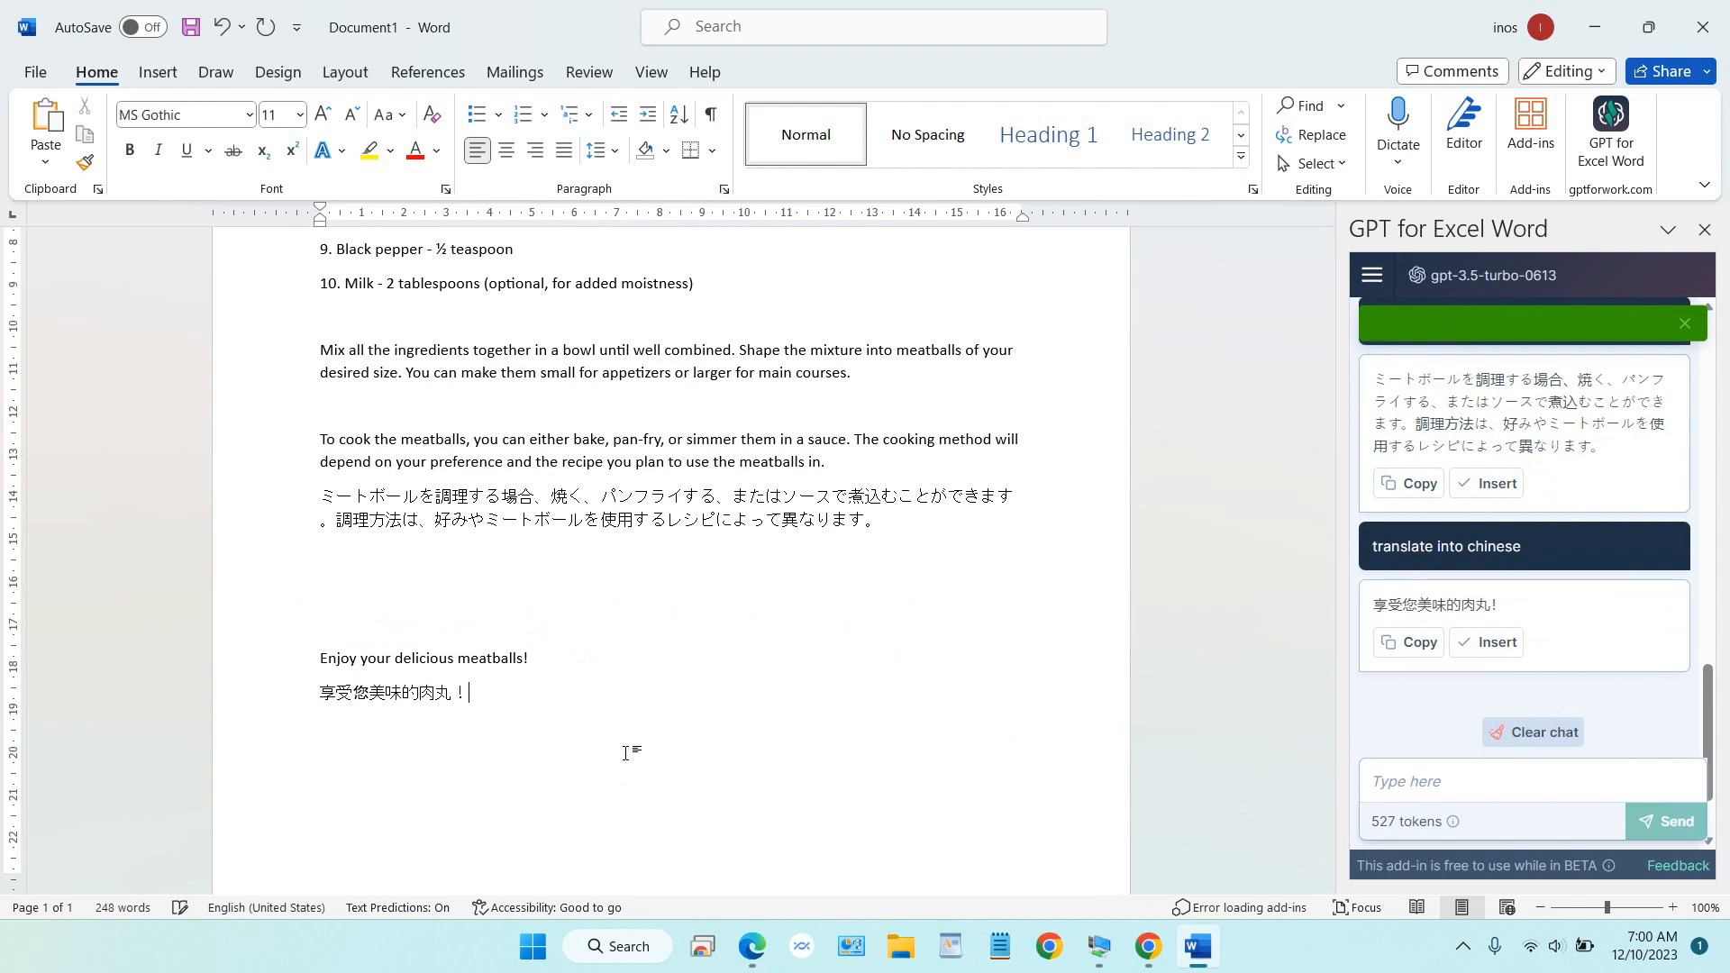
Select the whole paragraph beginning "Mix all the ingredients together" as context for the add-in chat
scroll(738, 618, up, 7)
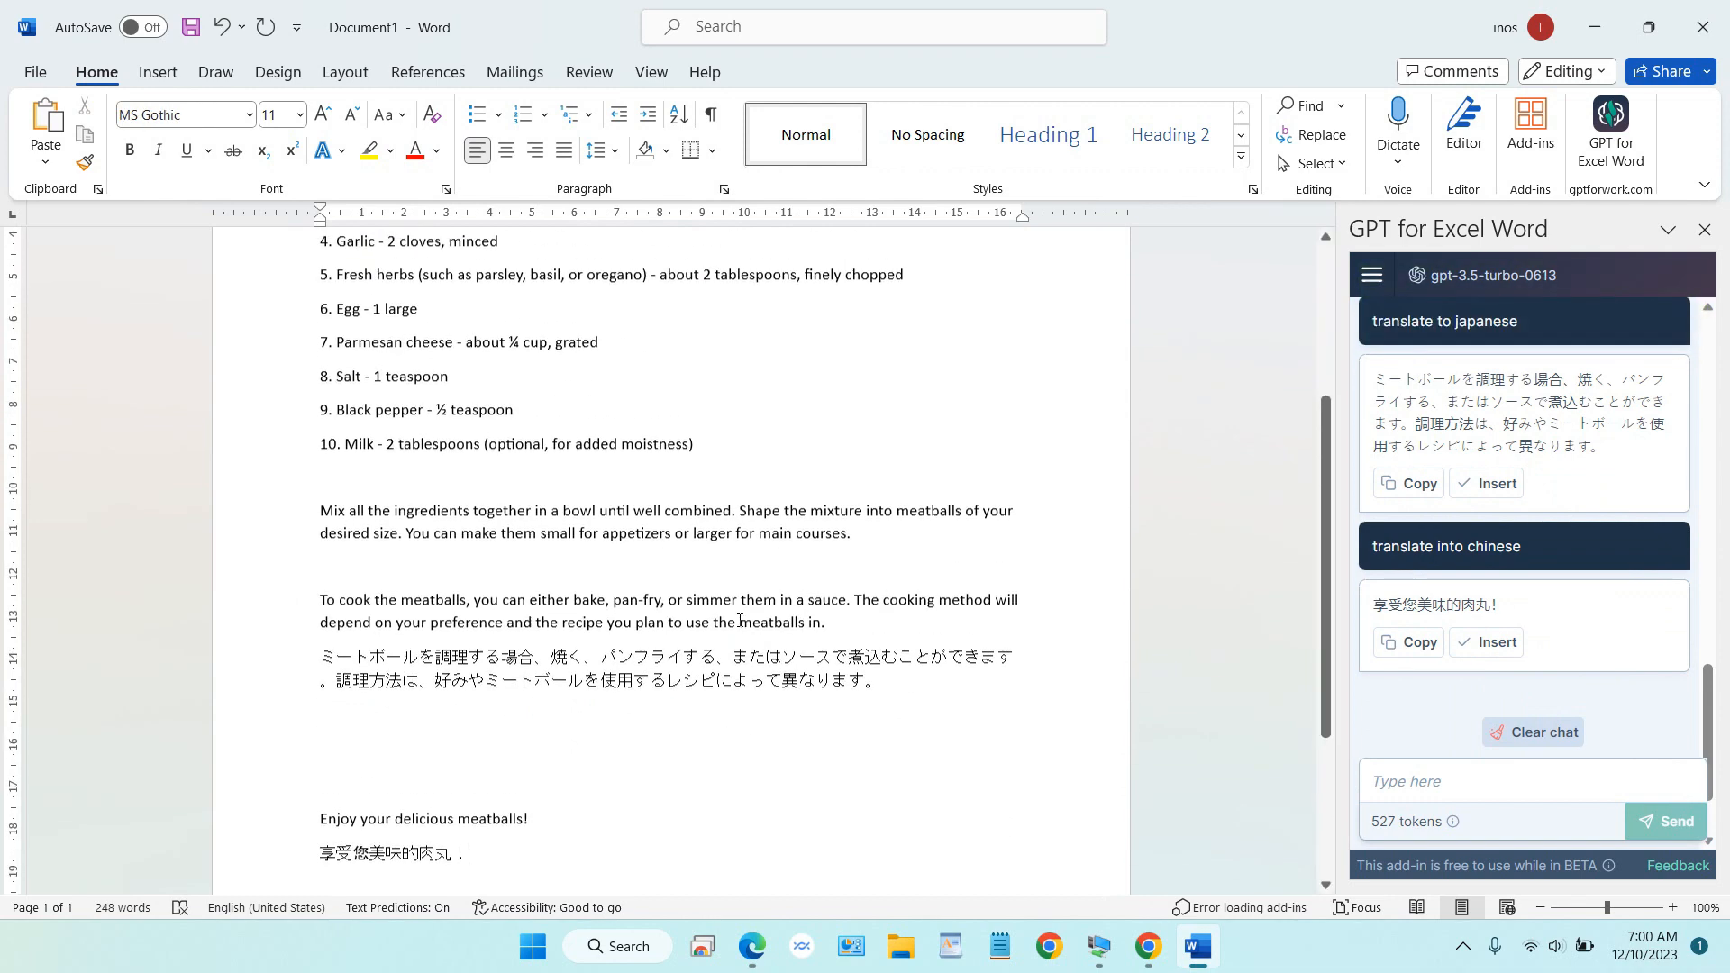
scroll(865, 598, down, 3)
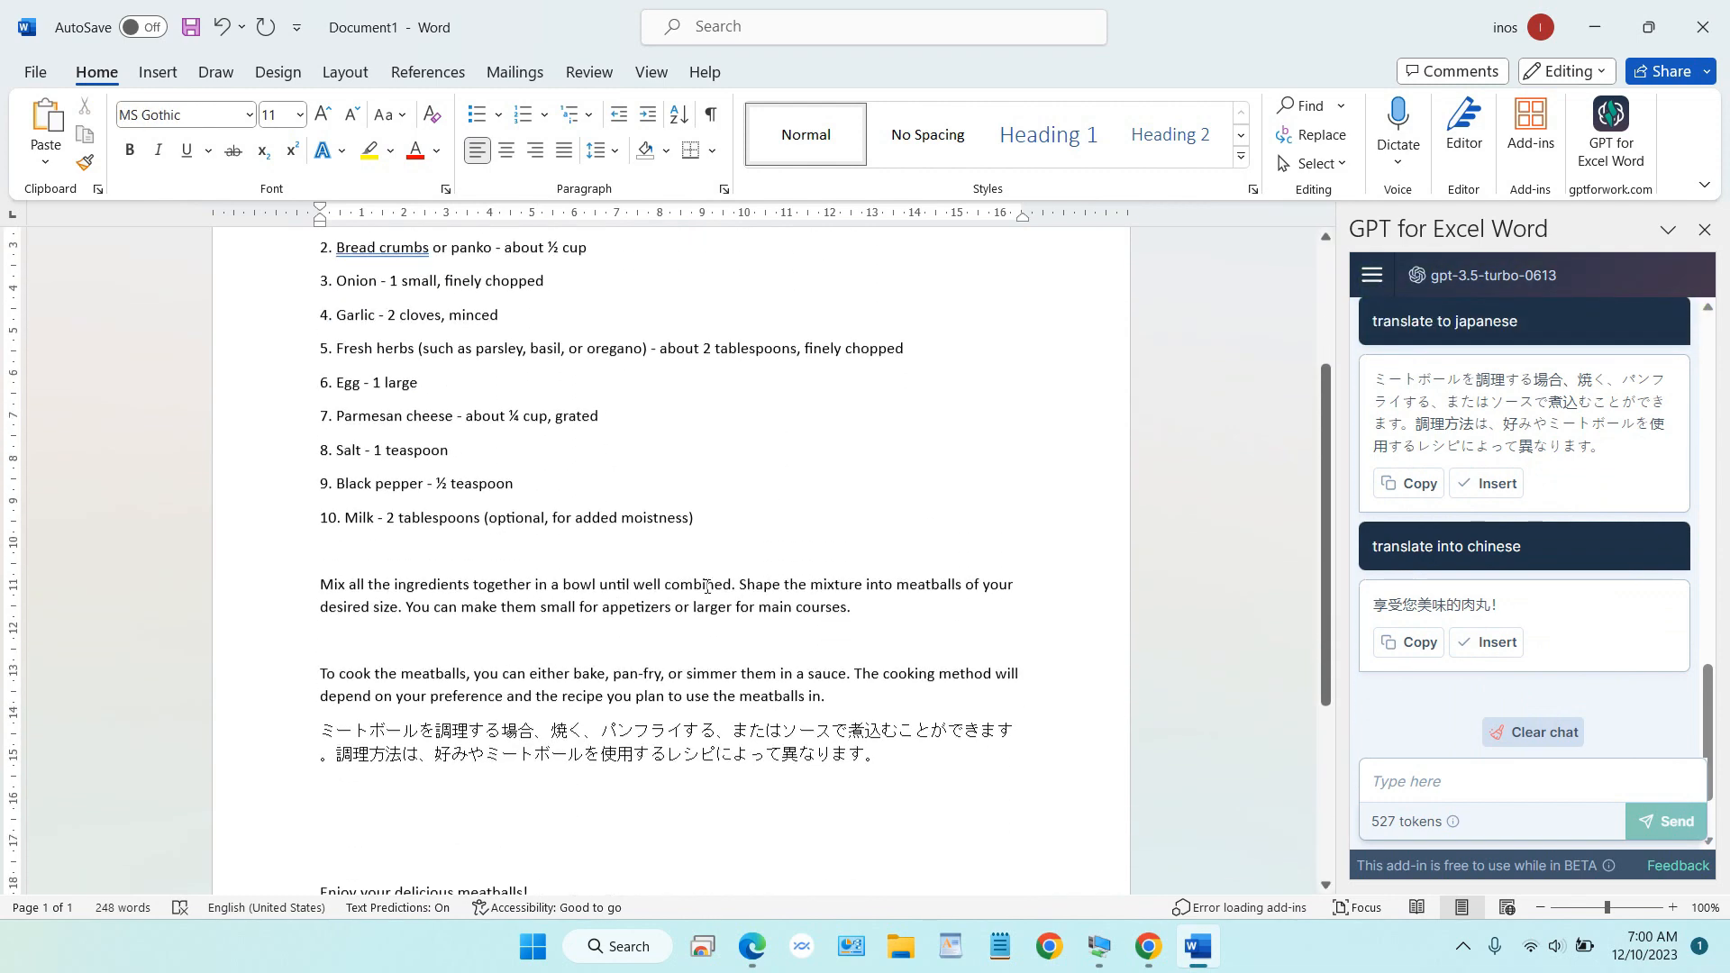
click(320, 568)
drag(320, 568, 924, 590)
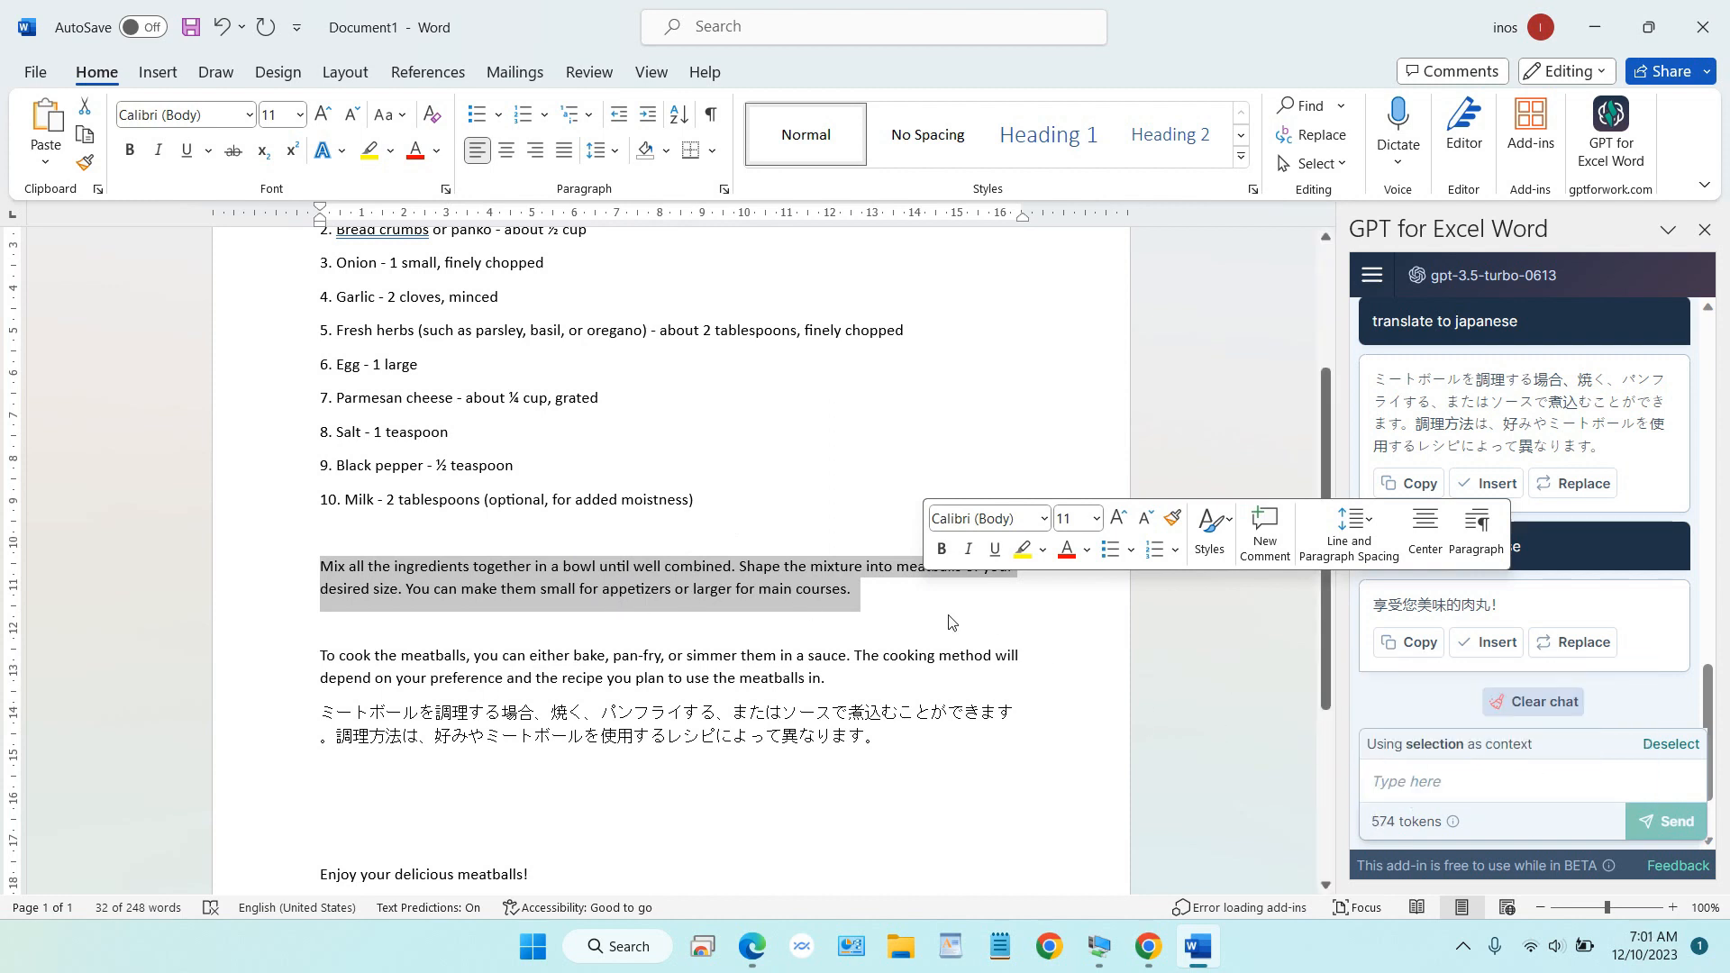
double_click(871, 602)
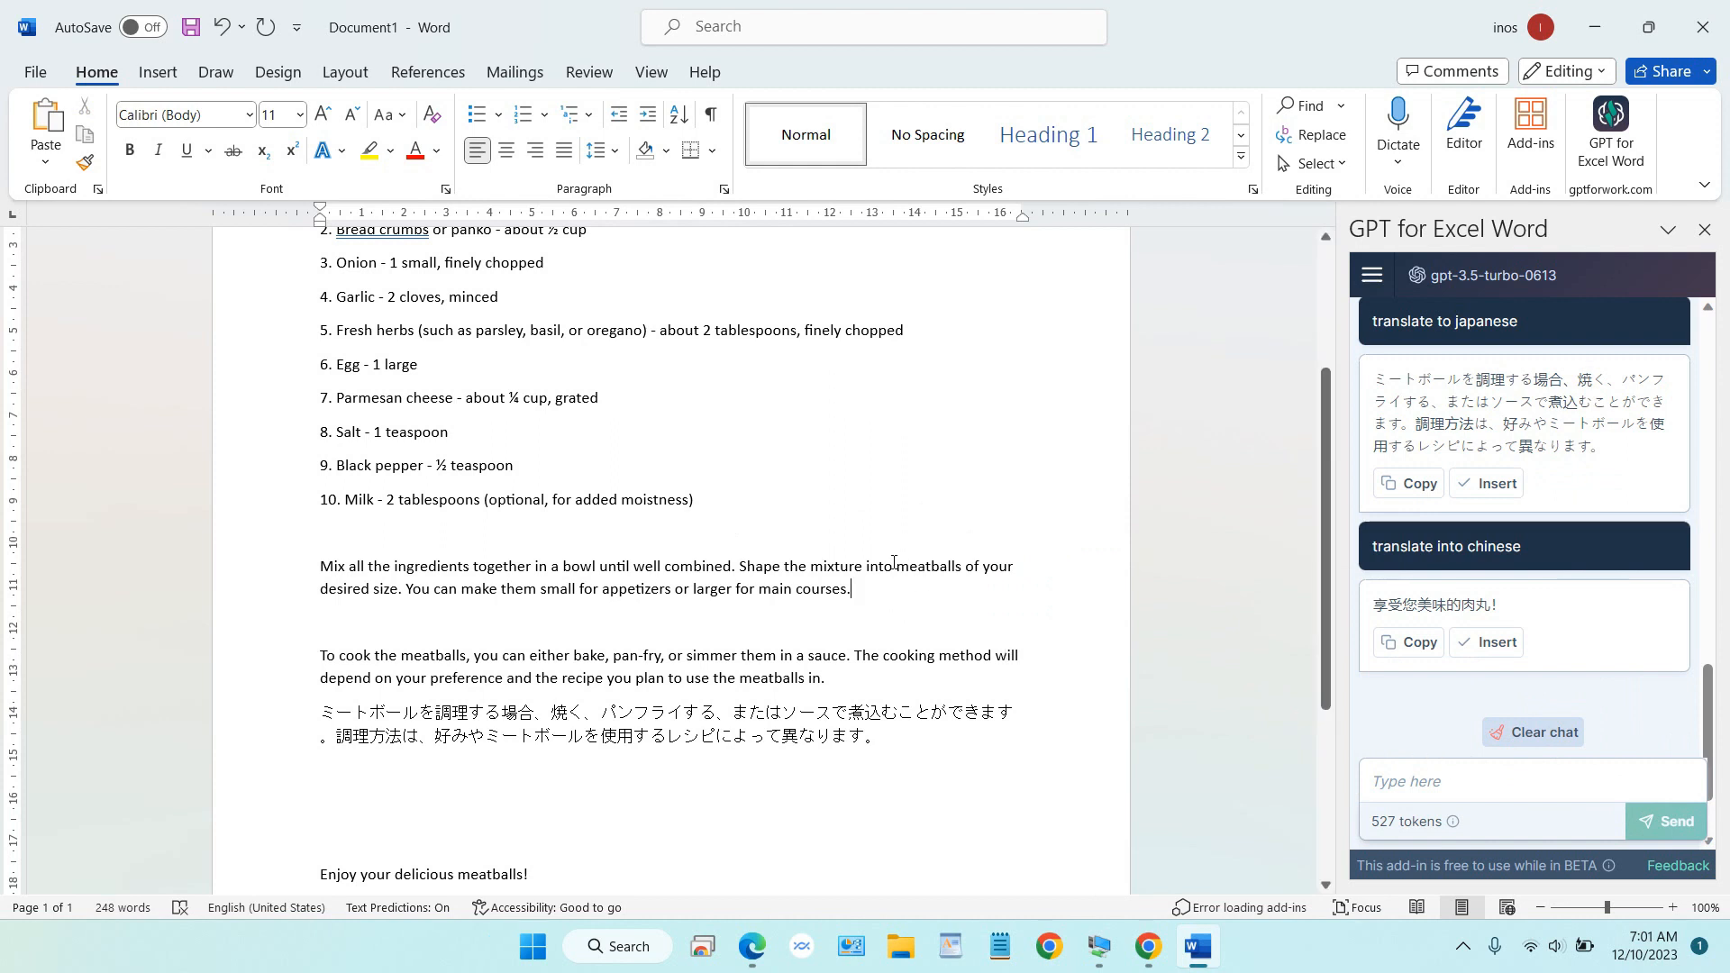
drag(880, 591, 322, 560)
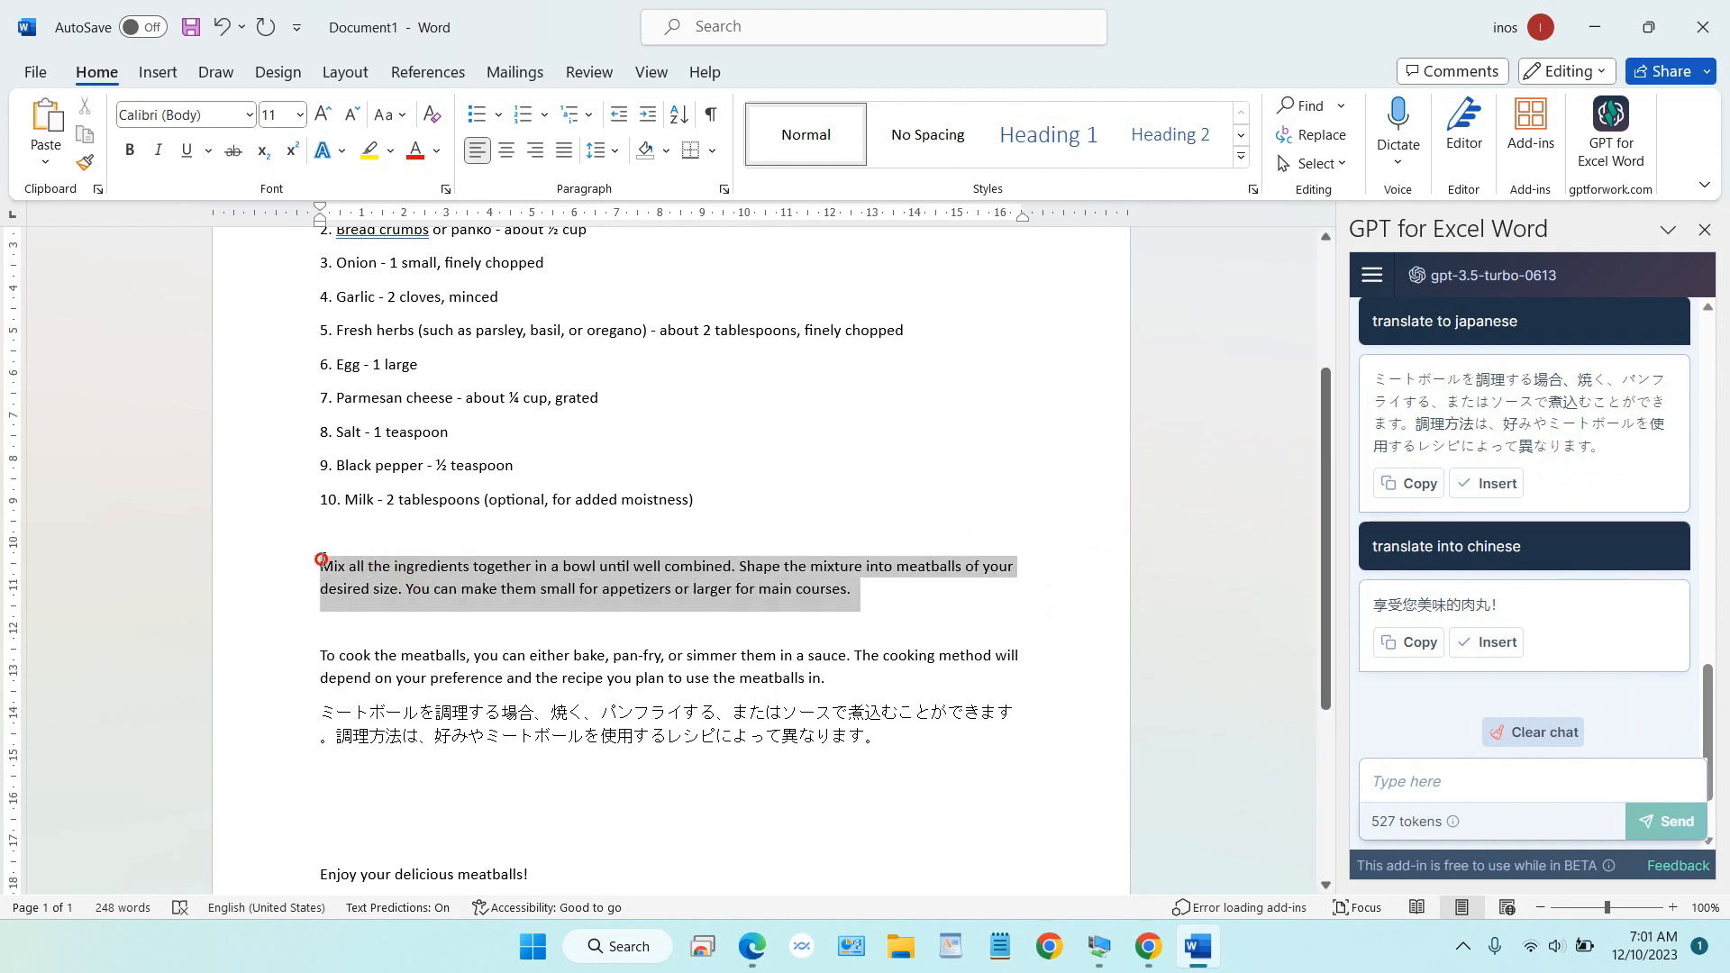